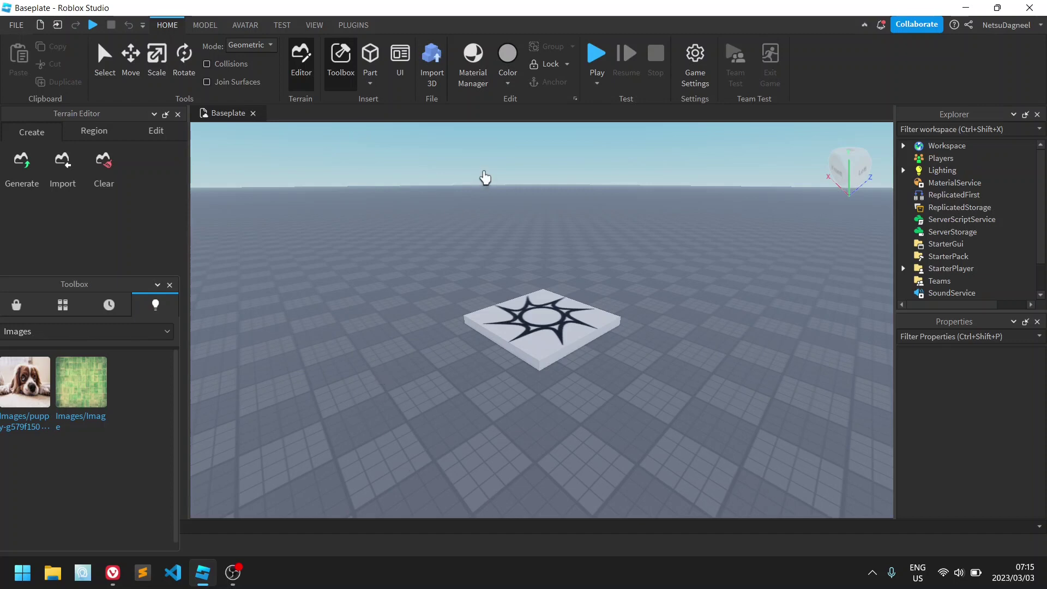
Step: Insert a new block part and make it Really black
{"action": "left_click", "coordinate": [370, 82]}
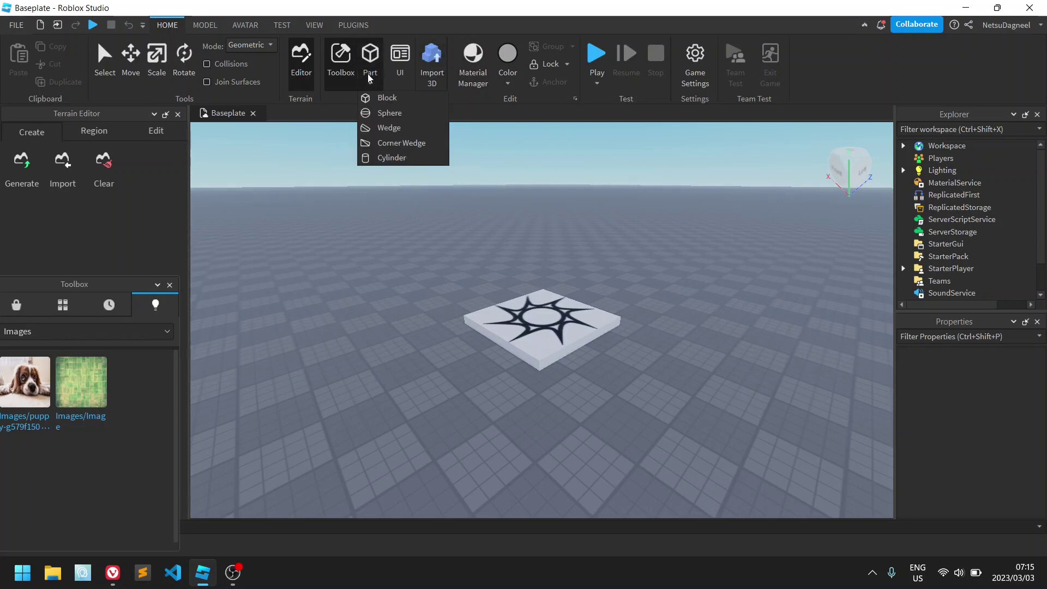
{"action": "left_click", "coordinate": [386, 98]}
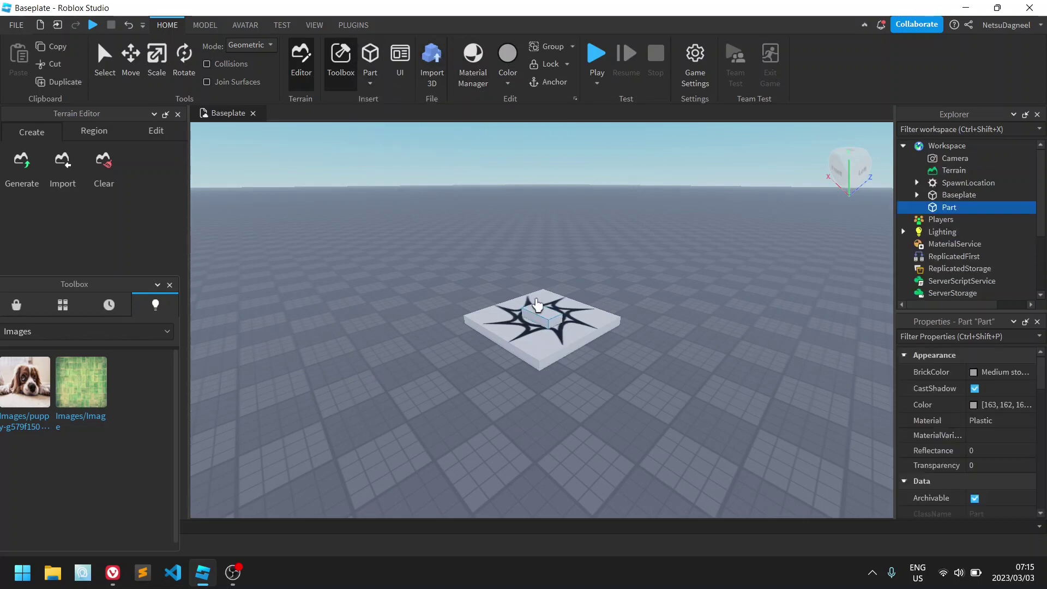
{"action": "left_click_drag", "start_coordinate": [537, 314], "coordinate": [545, 326]}
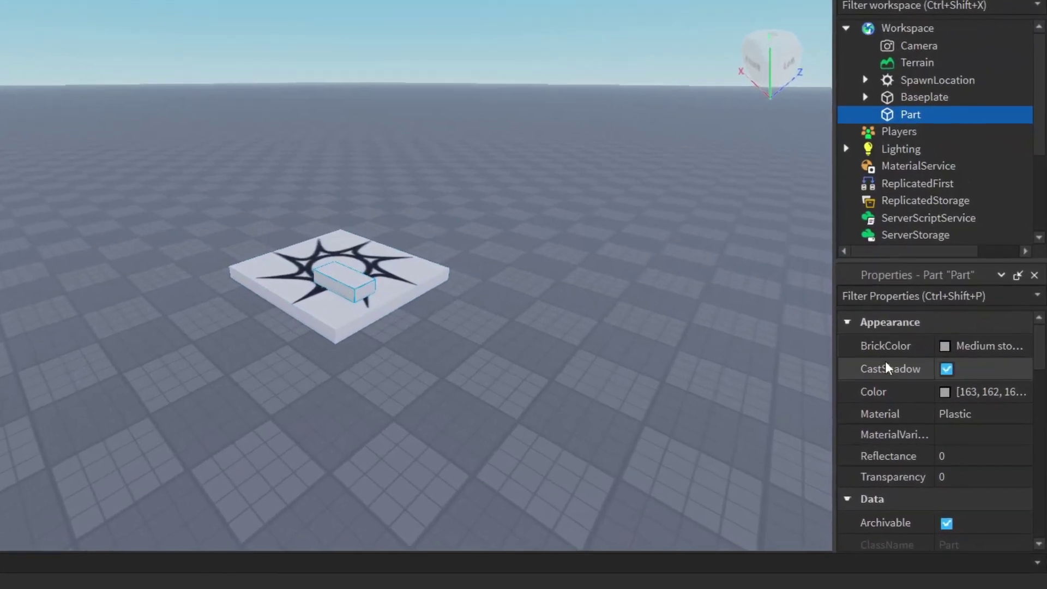
{"action": "left_click", "coordinate": [963, 344]}
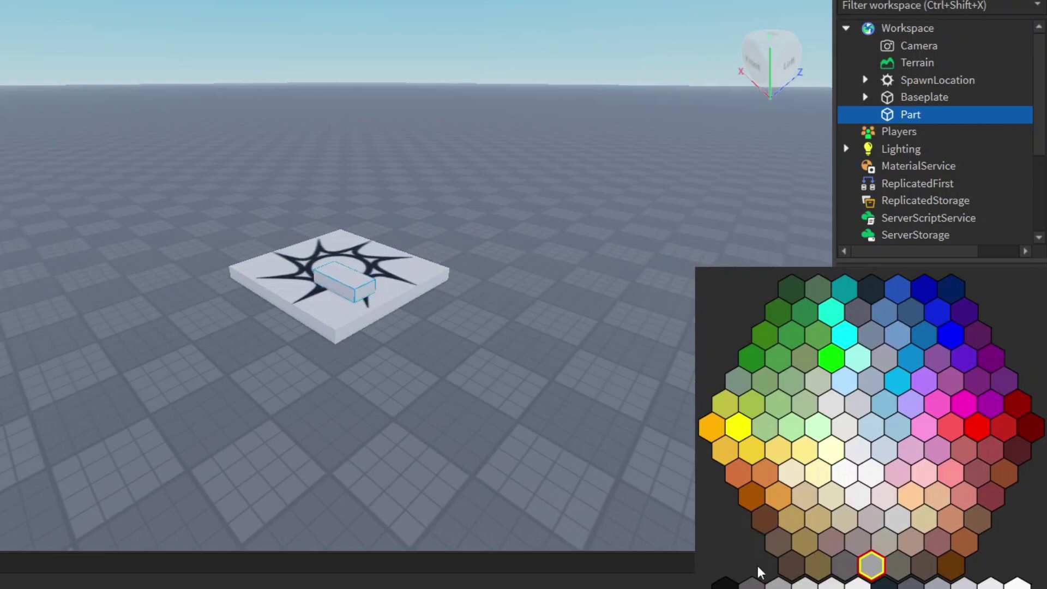
{"action": "left_click", "coordinate": [725, 585]}
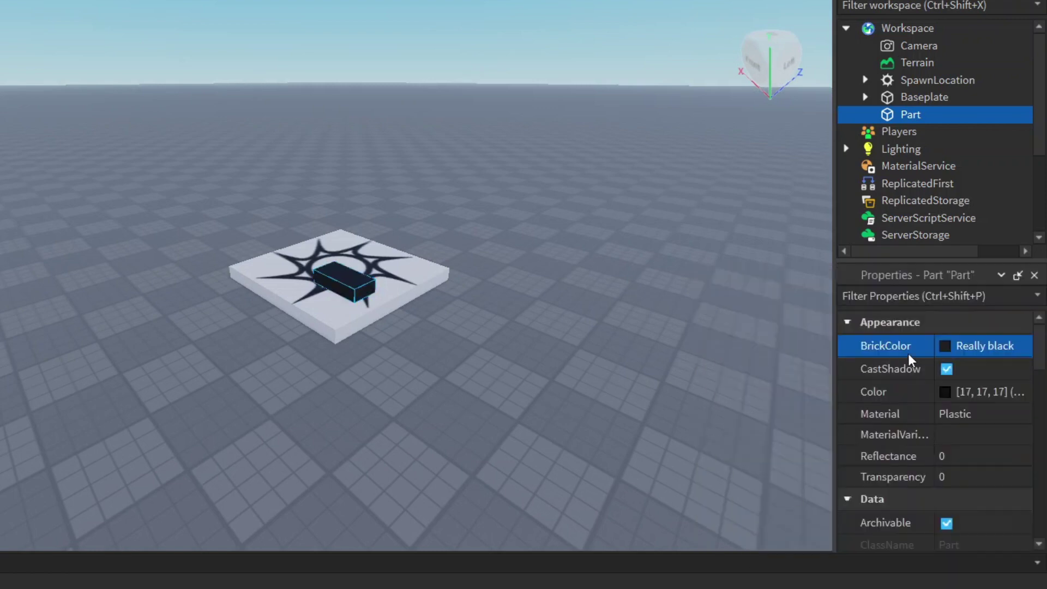
Step: Set the block's Size to 8, 4, 1 and move it beside the plate's right edge
{"action": "left_click", "coordinate": [916, 296]}
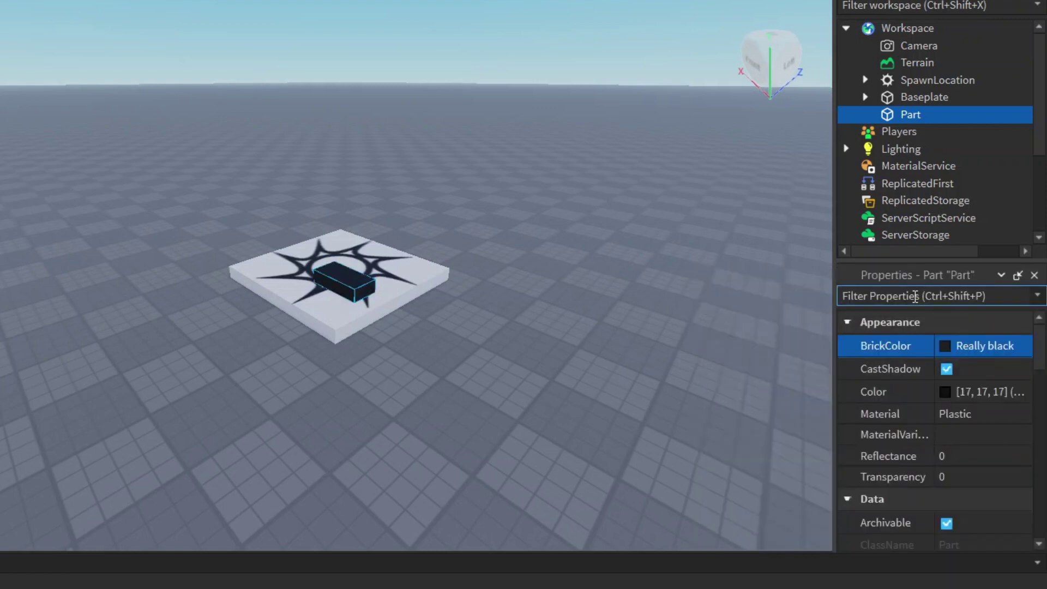
{"action": "type", "text": "size"}
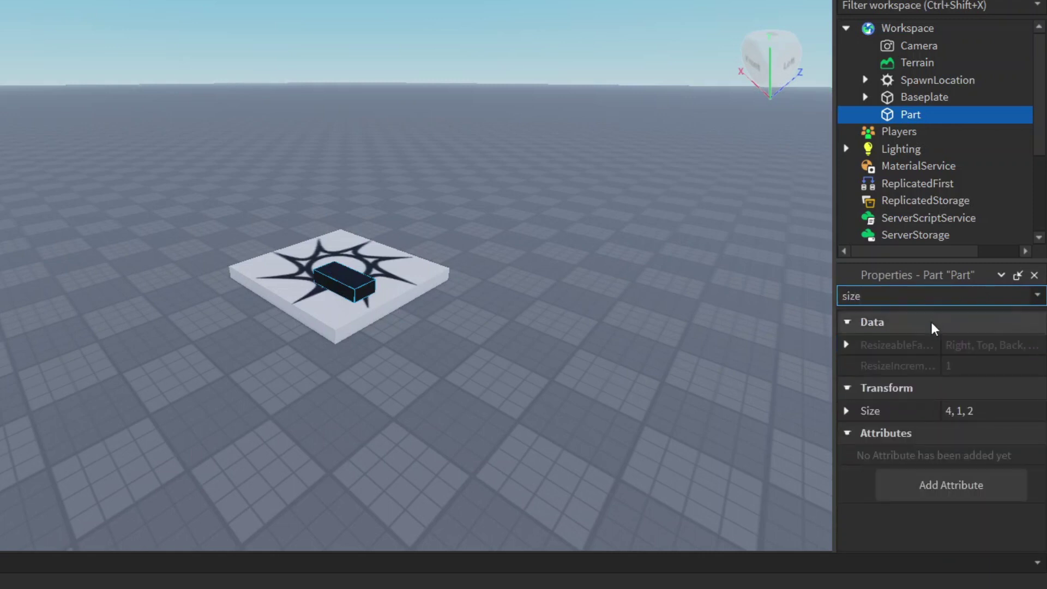
{"action": "left_click", "coordinate": [847, 410]}
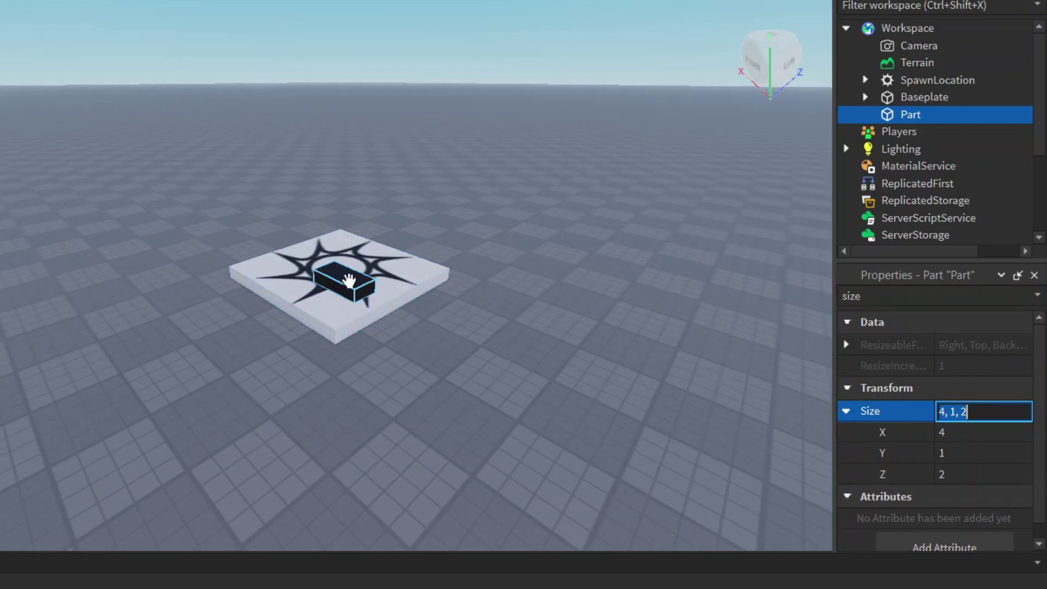
{"action": "left_click", "coordinate": [991, 440]}
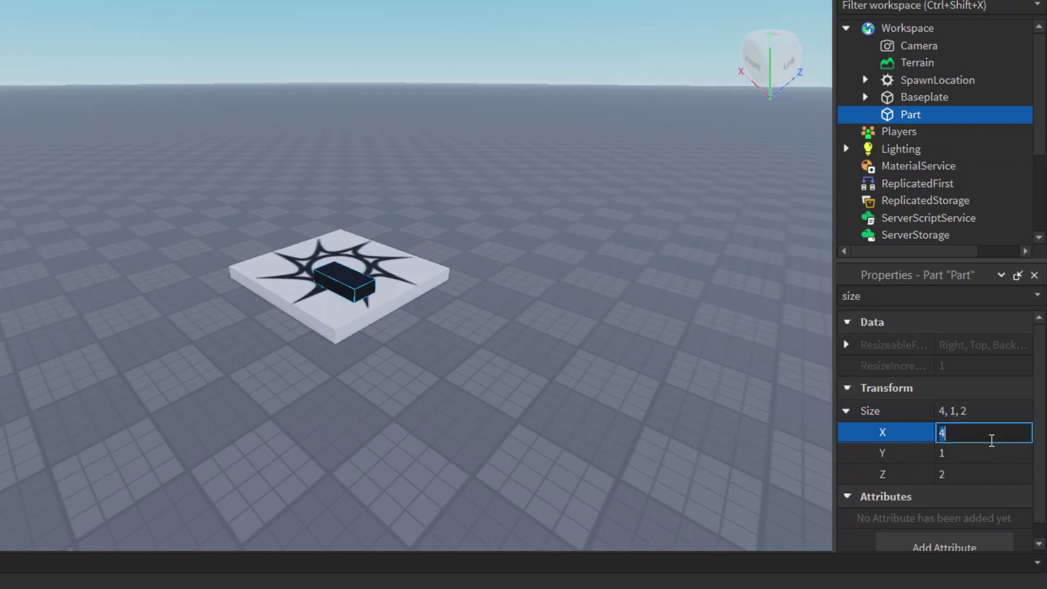
{"action": "type", "text": "8"}
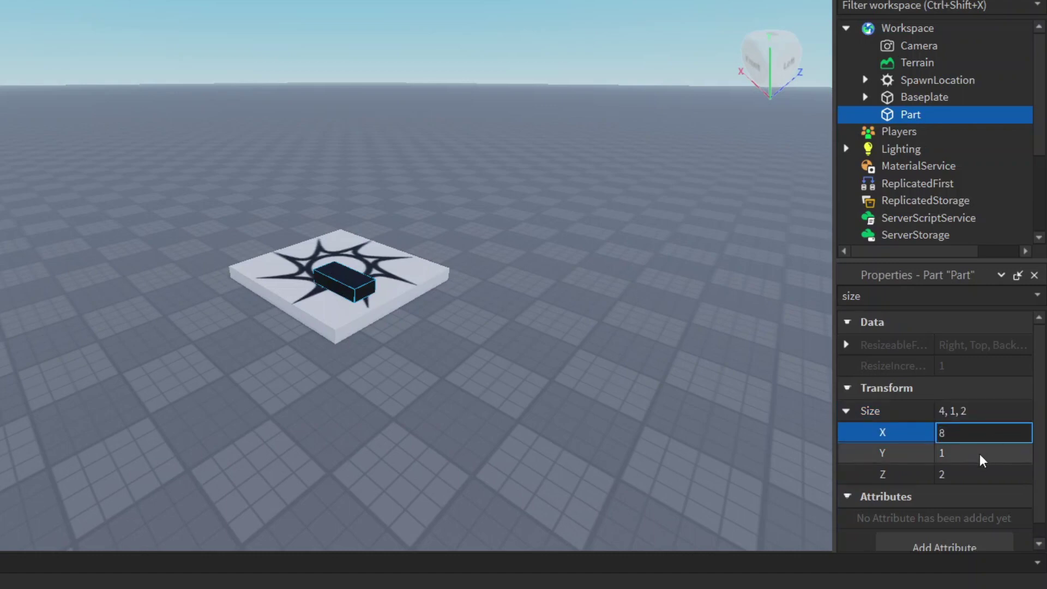
{"action": "key", "text": "Return"}
{"action": "left_click", "coordinate": [980, 454]}
{"action": "type", "text": "4"}
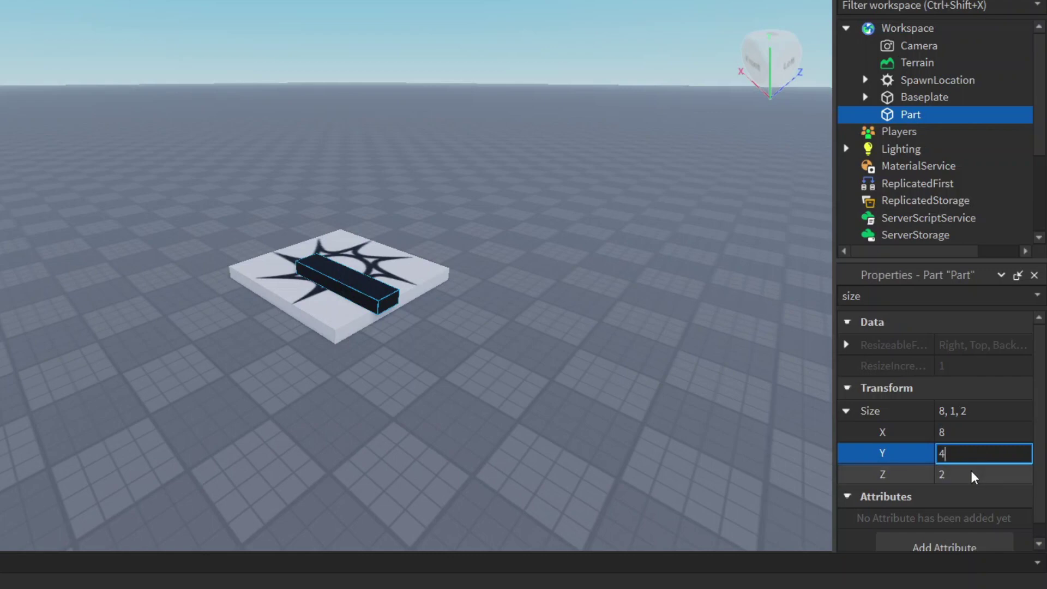
{"action": "left_click", "coordinate": [972, 474]}
{"action": "type", "text": "1"}
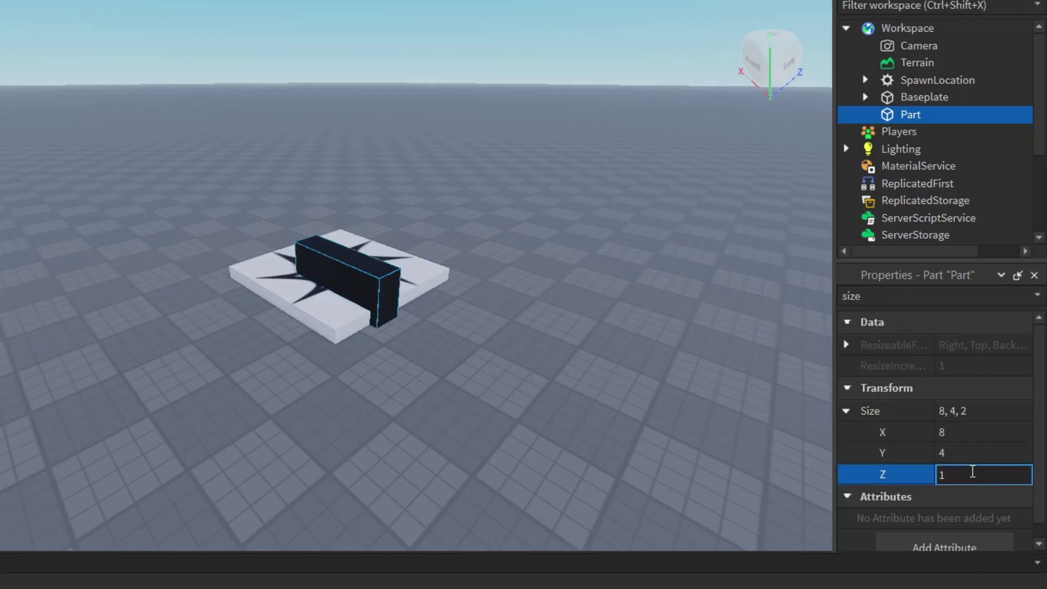
{"action": "key", "text": "Return"}
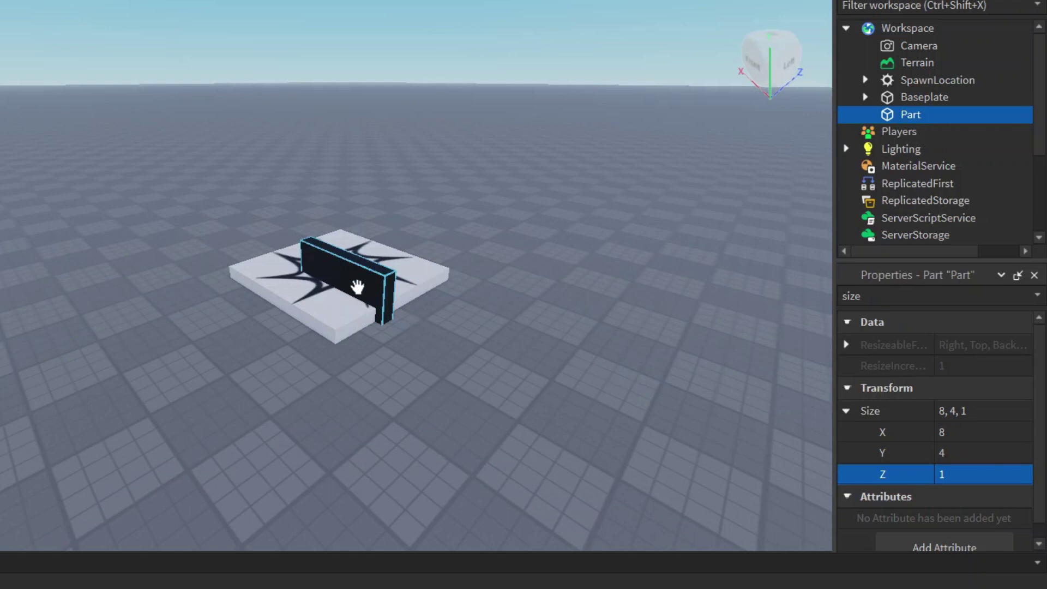
{"action": "left_click_drag", "start_coordinate": [355, 286], "coordinate": [570, 376]}
Step: Anchor the black wall and set it down slightly further left
{"action": "left_click", "coordinate": [848, 410]}
{"action": "left_click", "coordinate": [888, 297]}
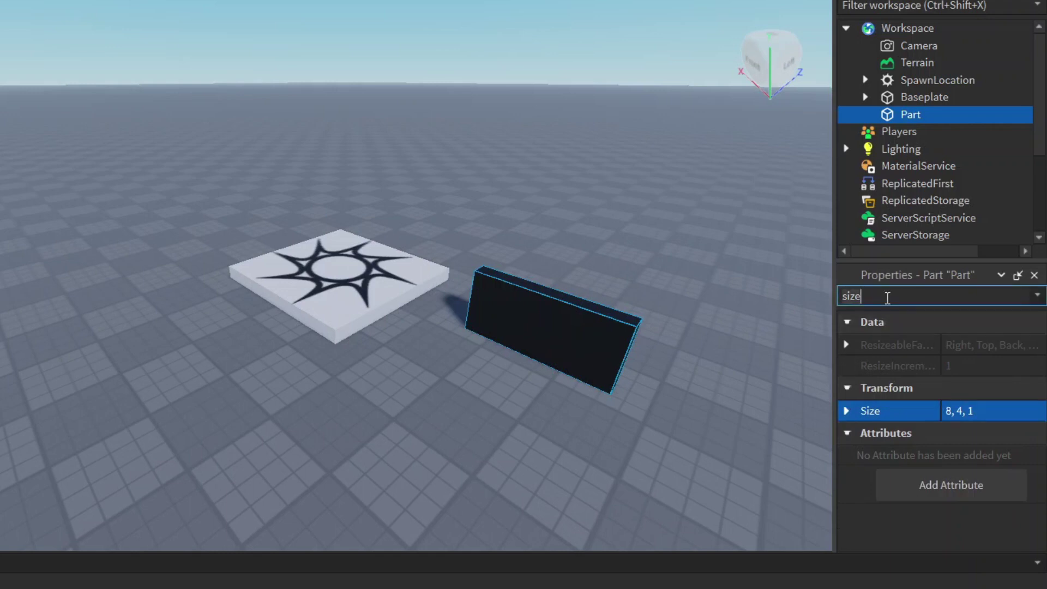
{"action": "key", "text": "BackSpace"}
{"action": "key", "text": "BackSpace"}
{"action": "key", "text": "BackSpace"}
{"action": "key", "text": "BackSpace"}
{"action": "type", "text": "anc"}
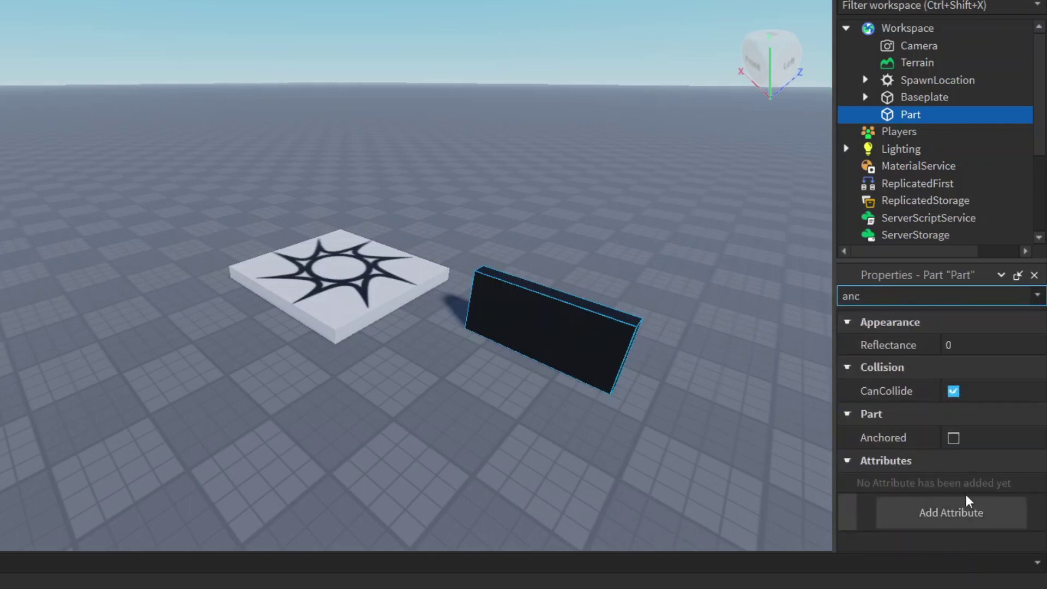
{"action": "left_click", "coordinate": [954, 439]}
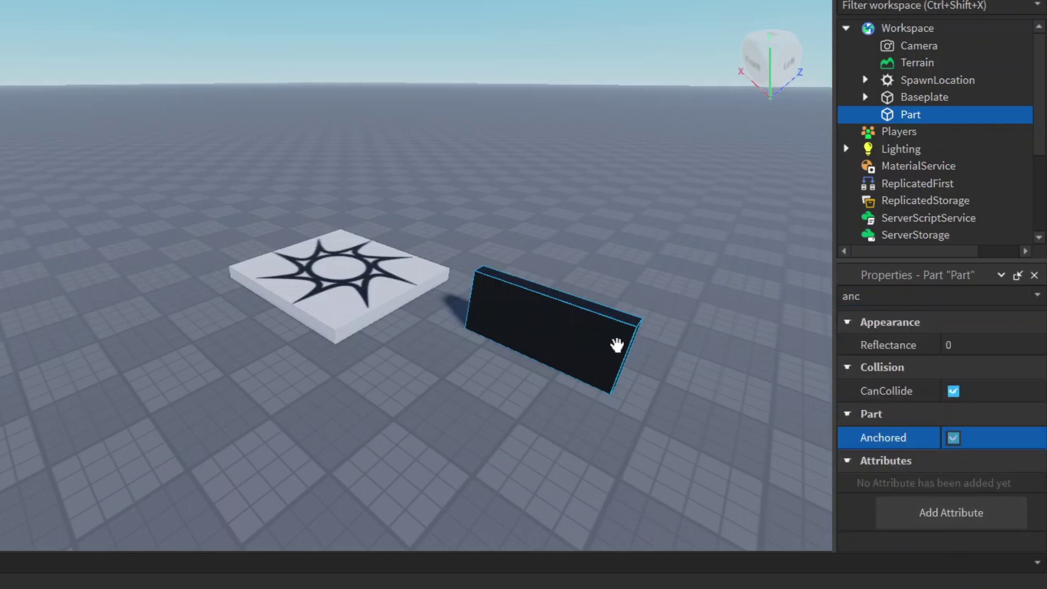
{"action": "left_click_drag", "start_coordinate": [542, 320], "coordinate": [532, 366]}
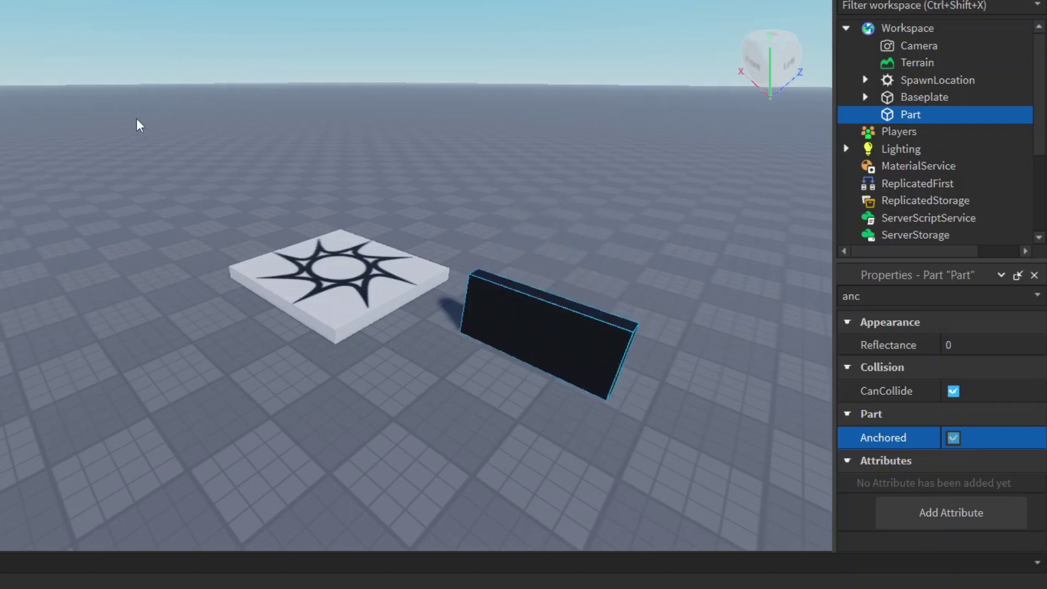
Step: Rename the wall part Backboard and duplicate it
{"action": "double_click", "coordinate": [912, 115]}
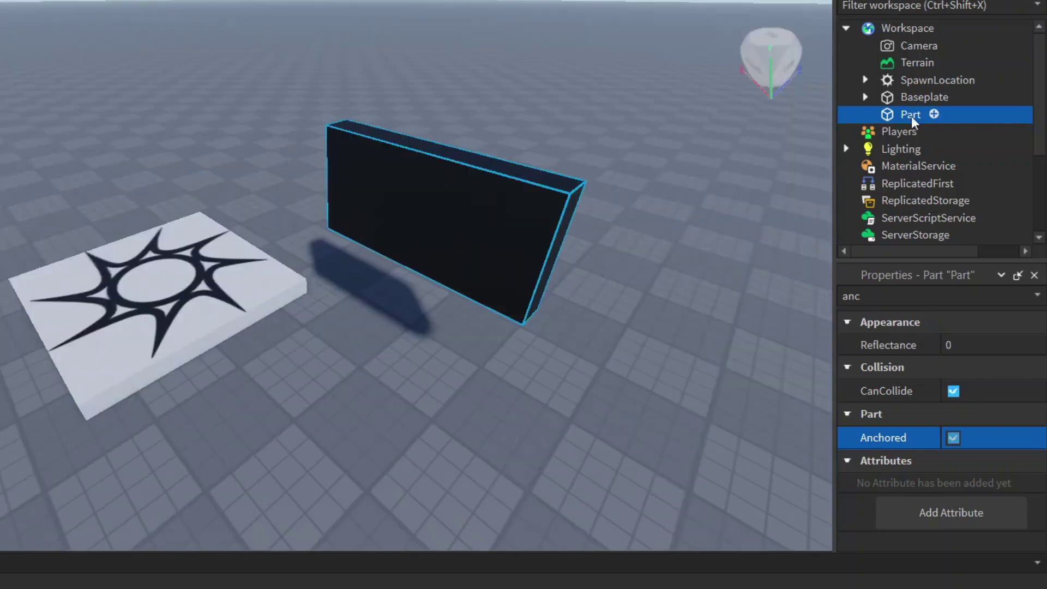
{"action": "left_click", "coordinate": [912, 115]}
{"action": "type", "text": "Backboard"}
{"action": "key", "text": "Return"}
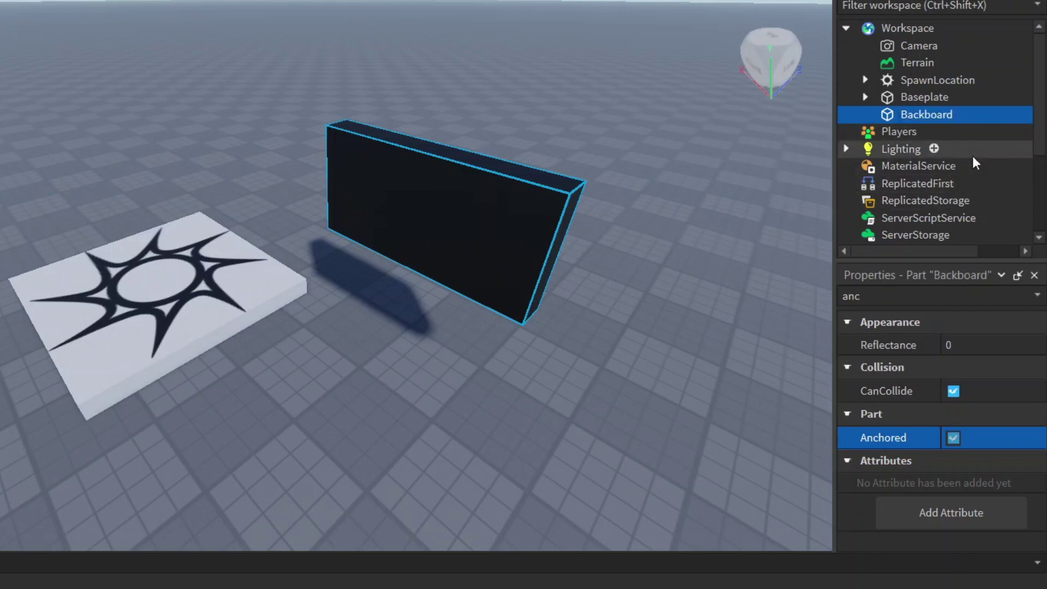
{"action": "mouse_move", "coordinate": [963, 121]}
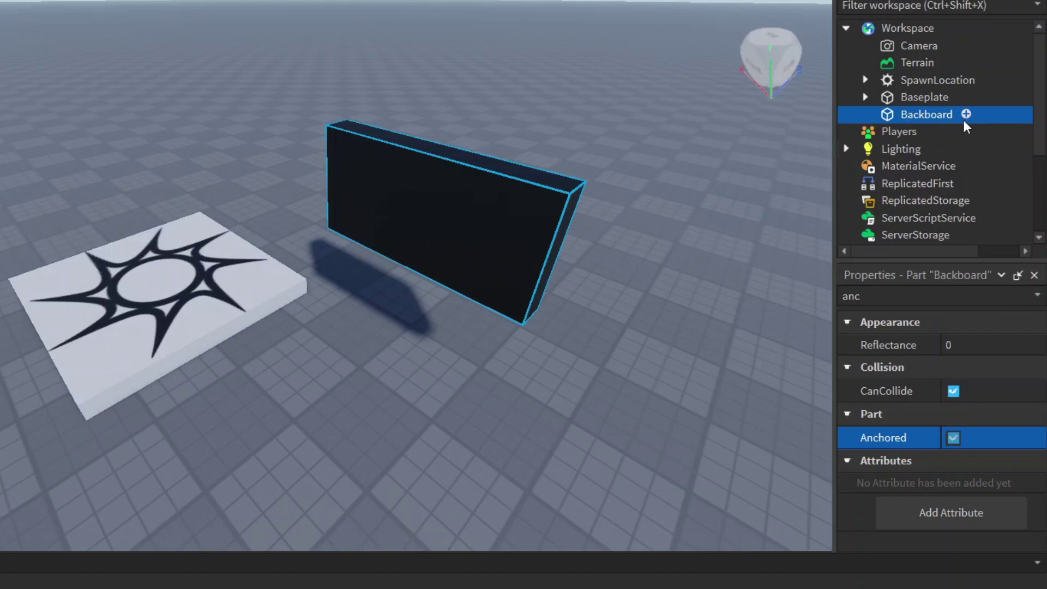
{"action": "key", "text": "ctrl+d"}
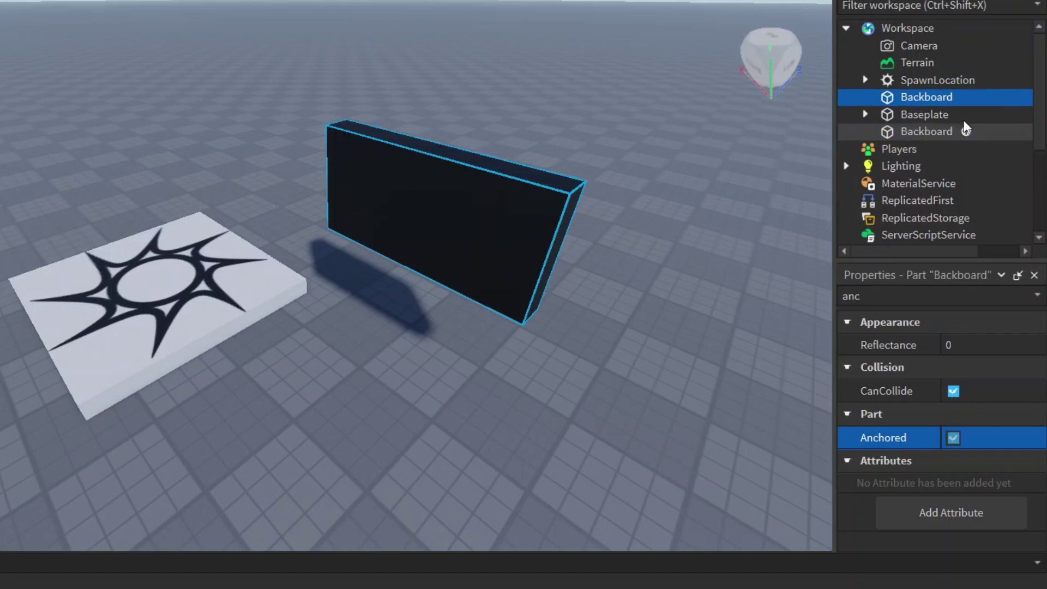
Step: Lift the upper Backboard copy and slide it left, clear of the original
{"action": "left_click", "coordinate": [926, 133]}
{"action": "left_click", "coordinate": [926, 99]}
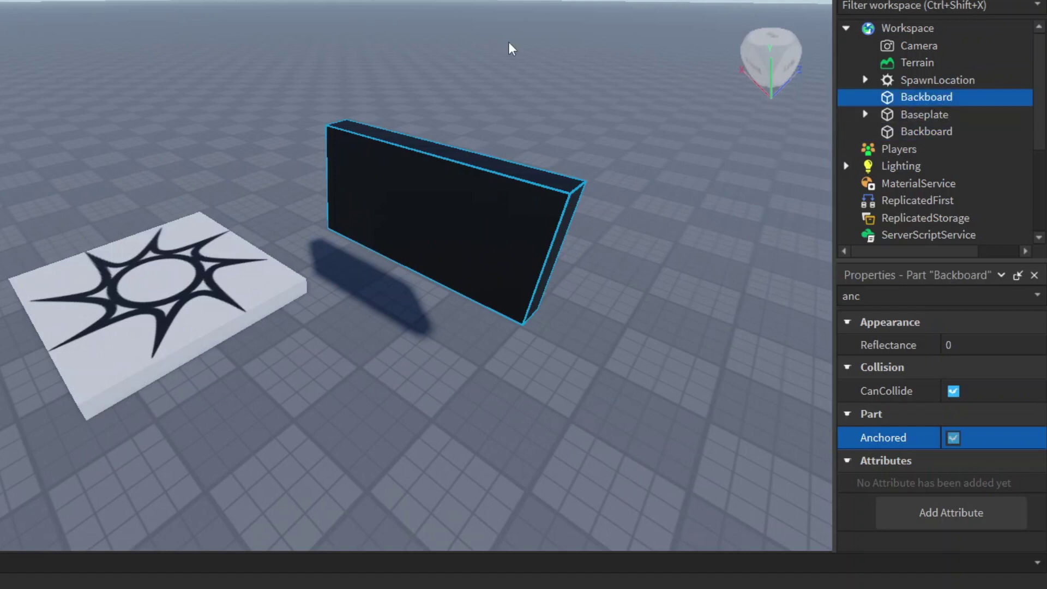
{"action": "key", "text": "ctrl+2"}
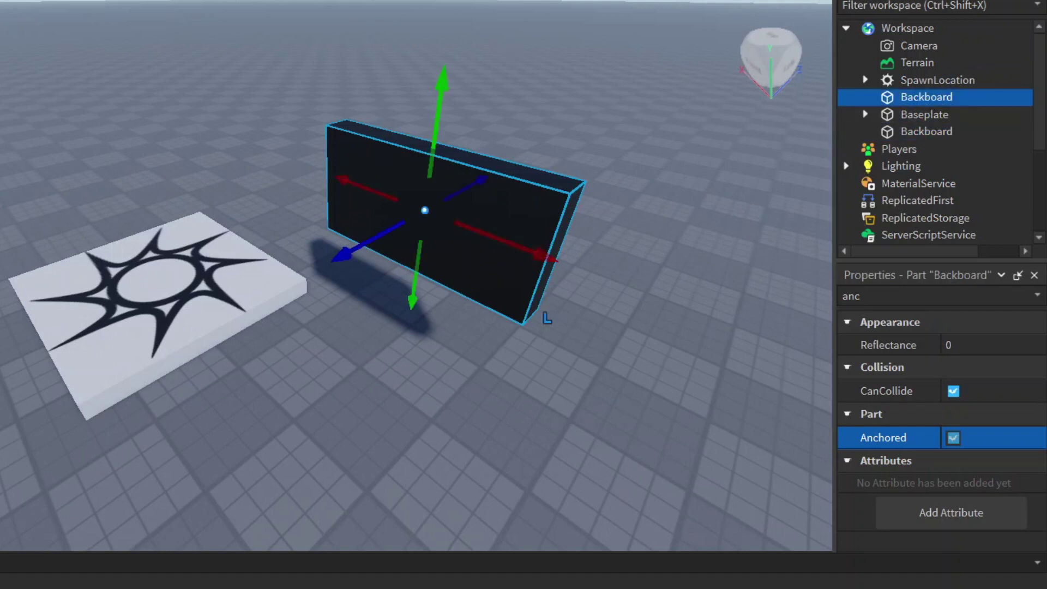
{"action": "left_click", "coordinate": [905, 132]}
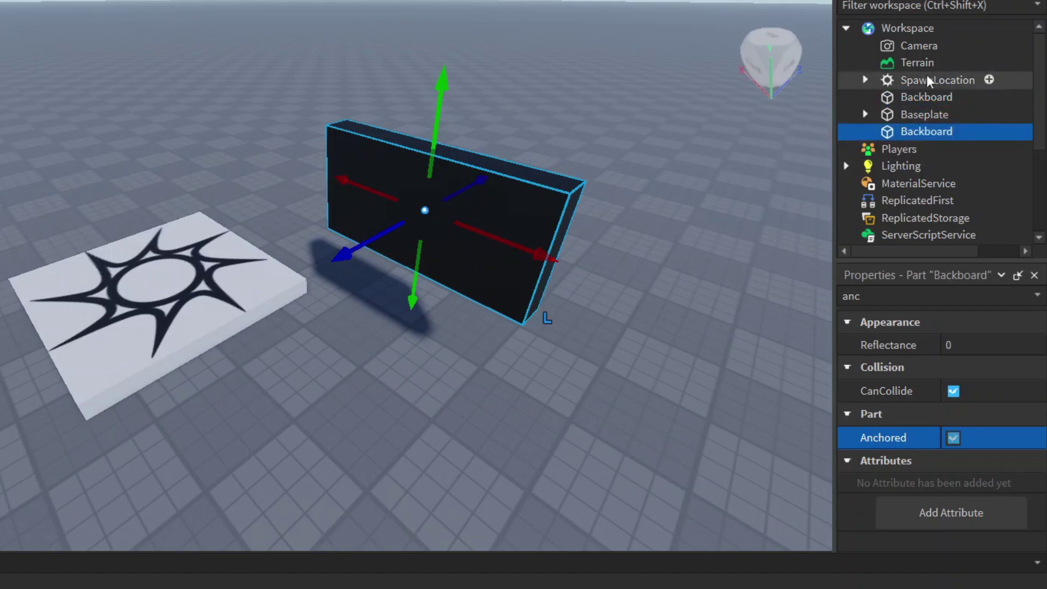
{"action": "left_click", "coordinate": [928, 97]}
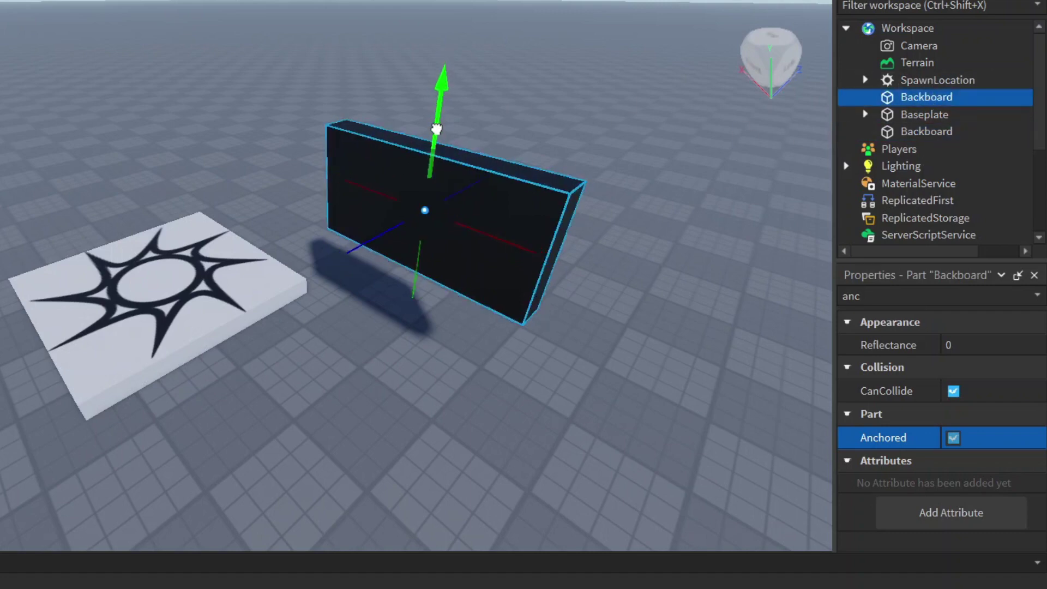
{"action": "left_click_drag", "start_coordinate": [448, 112], "coordinate": [473, 57]}
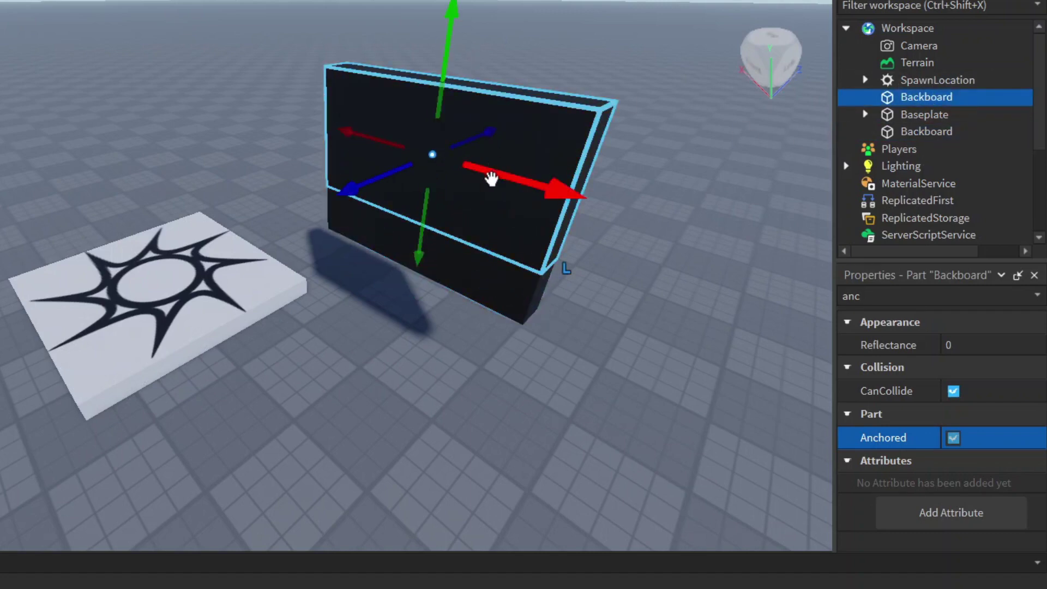
{"action": "left_click_drag", "start_coordinate": [402, 150], "coordinate": [229, 138]}
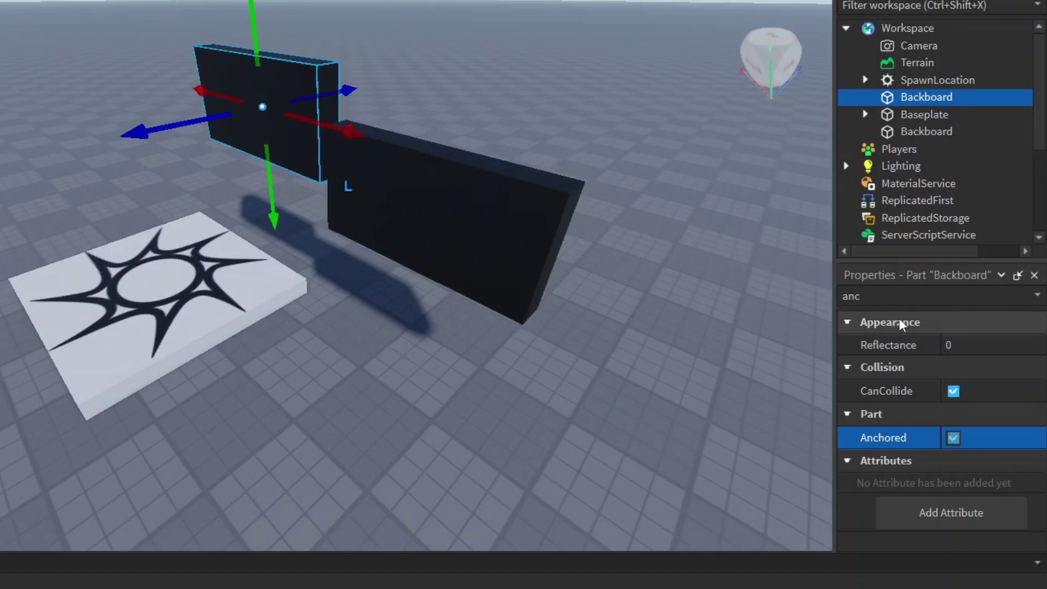
Step: Clear the property filter and make the raised Backboard copy Lime green
{"action": "left_click", "coordinate": [924, 296]}
{"action": "key", "text": "ctrl+a"}
{"action": "key", "text": "BackSpace"}
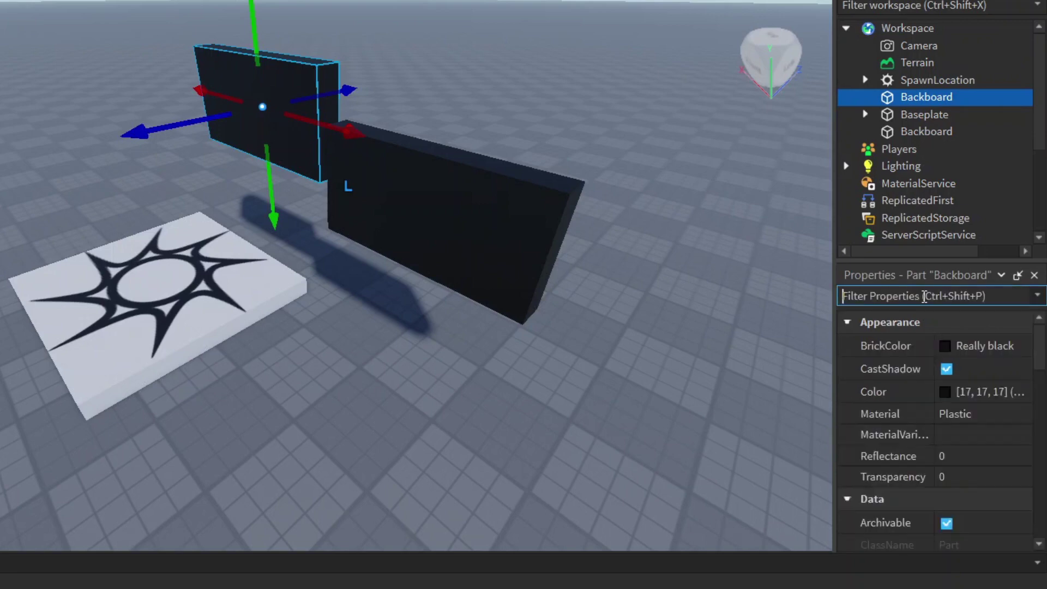
{"action": "left_click", "coordinate": [976, 346]}
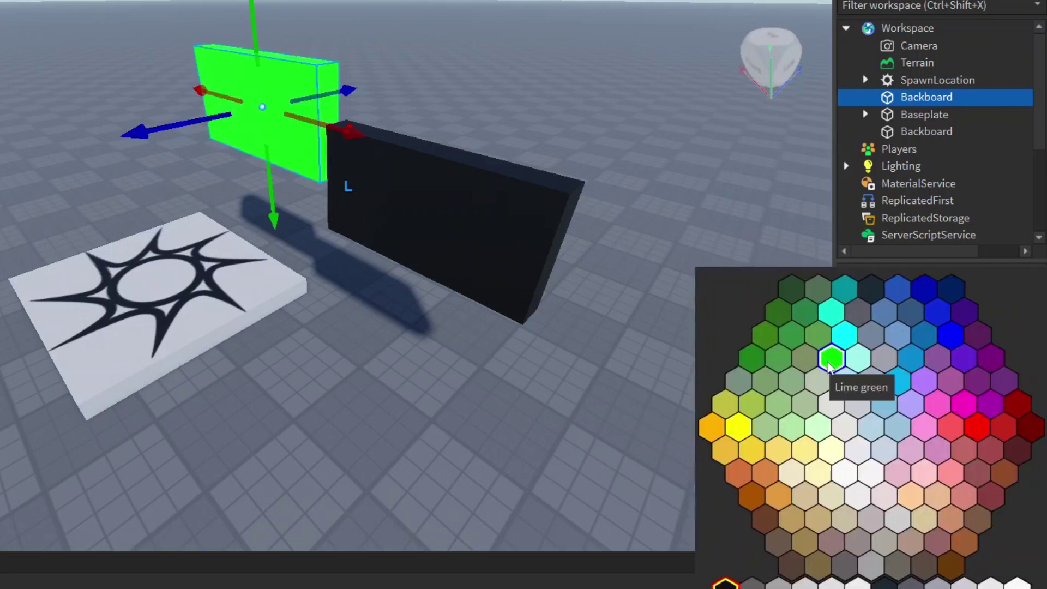
{"action": "left_click", "coordinate": [830, 362]}
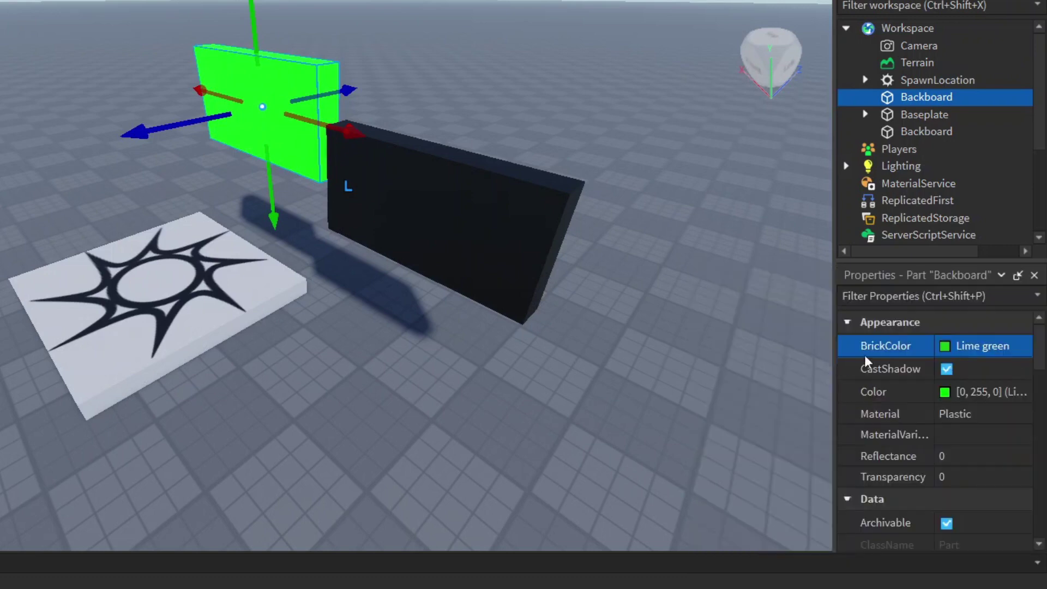
Step: Set the green part's Size to X 7.75, Y 3.75, Z 0.25
{"action": "left_click", "coordinate": [937, 296]}
{"action": "type", "text": "size"}
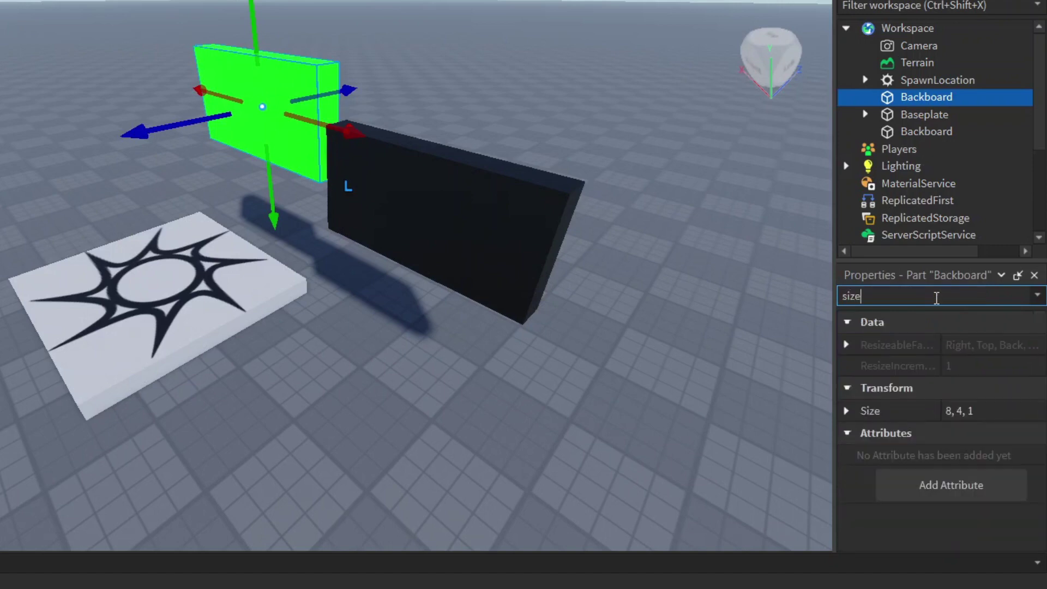
{"action": "left_click", "coordinate": [847, 411]}
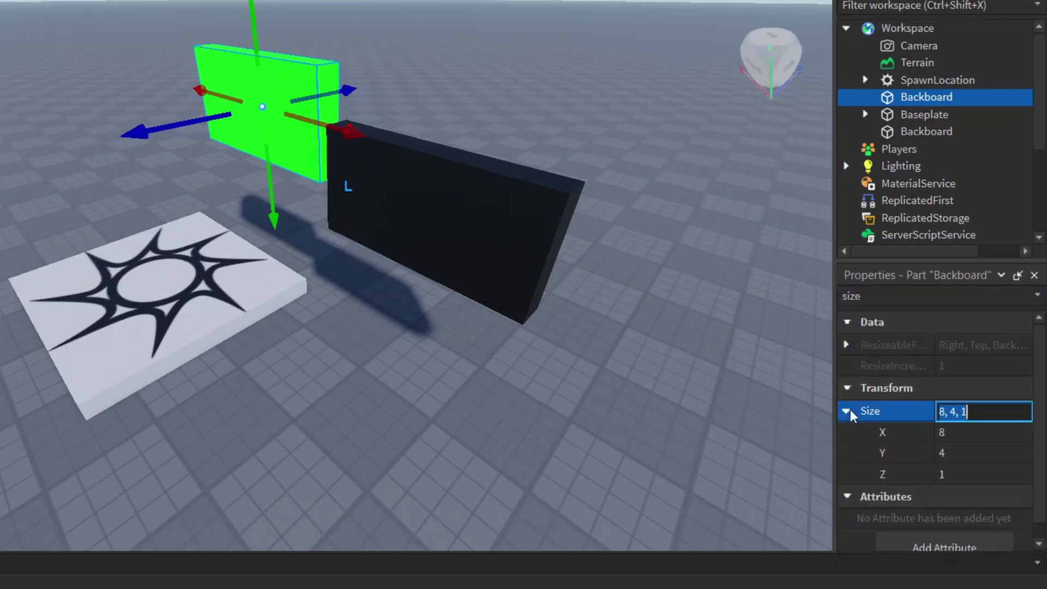
{"action": "left_click", "coordinate": [958, 432]}
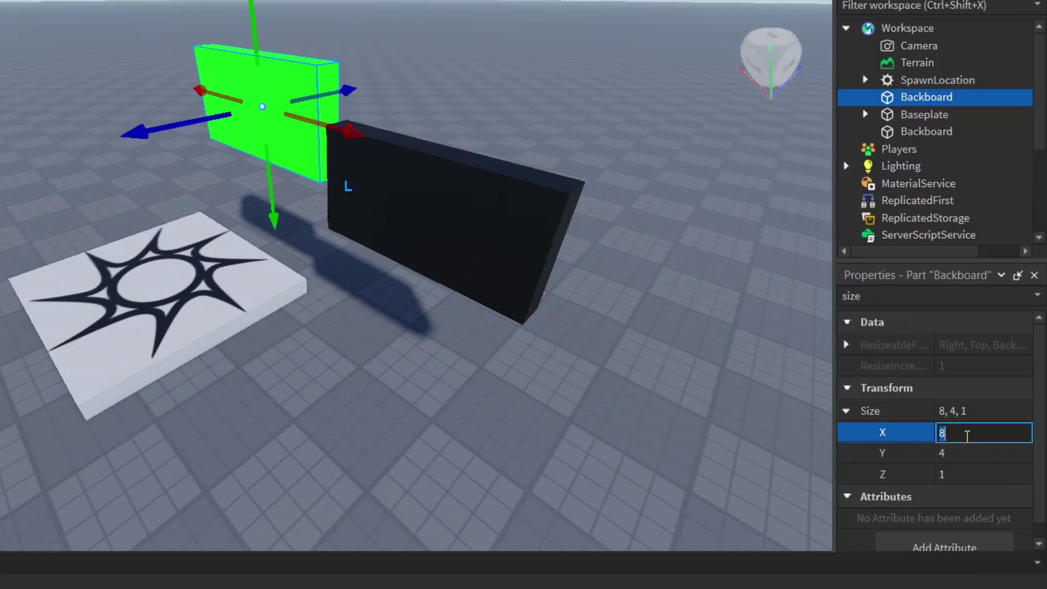
{"action": "type", "text": "7.75"}
{"action": "key", "text": "Return"}
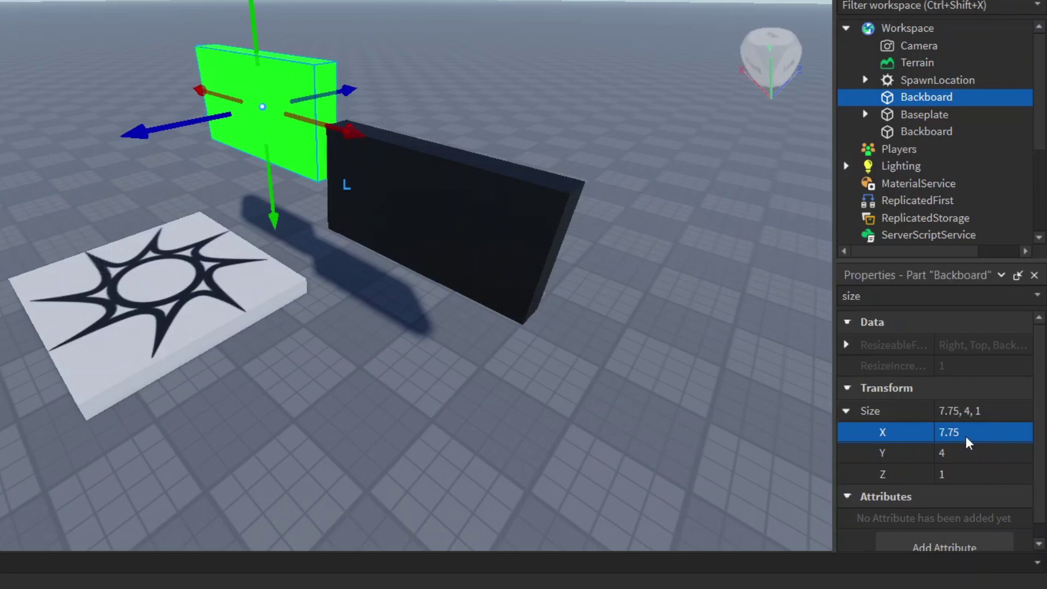
{"action": "left_click", "coordinate": [960, 455]}
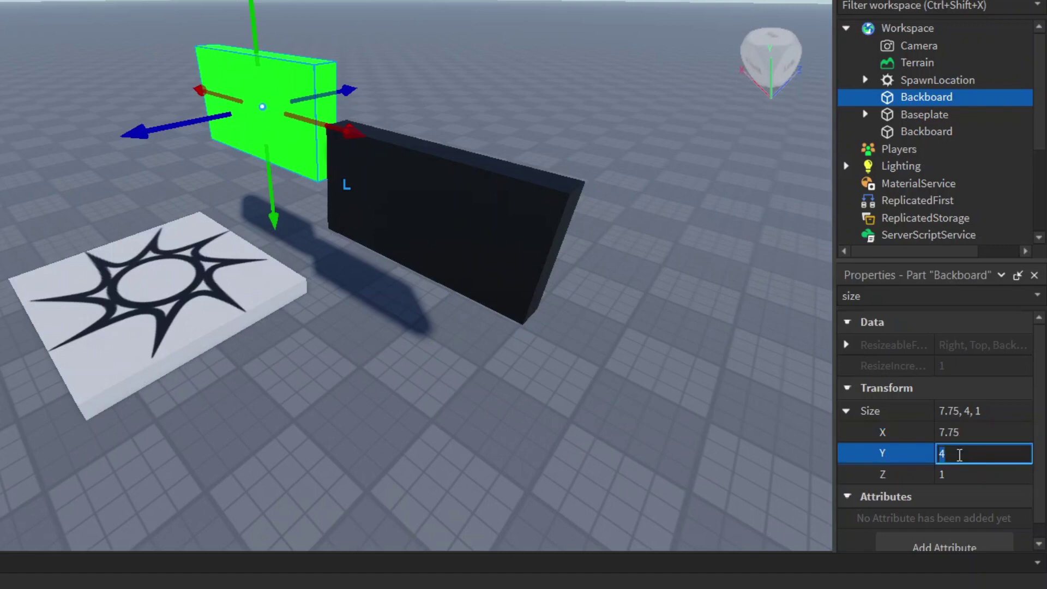
{"action": "type", "text": "3.75"}
{"action": "key", "text": "Return"}
{"action": "left_click", "coordinate": [955, 475]}
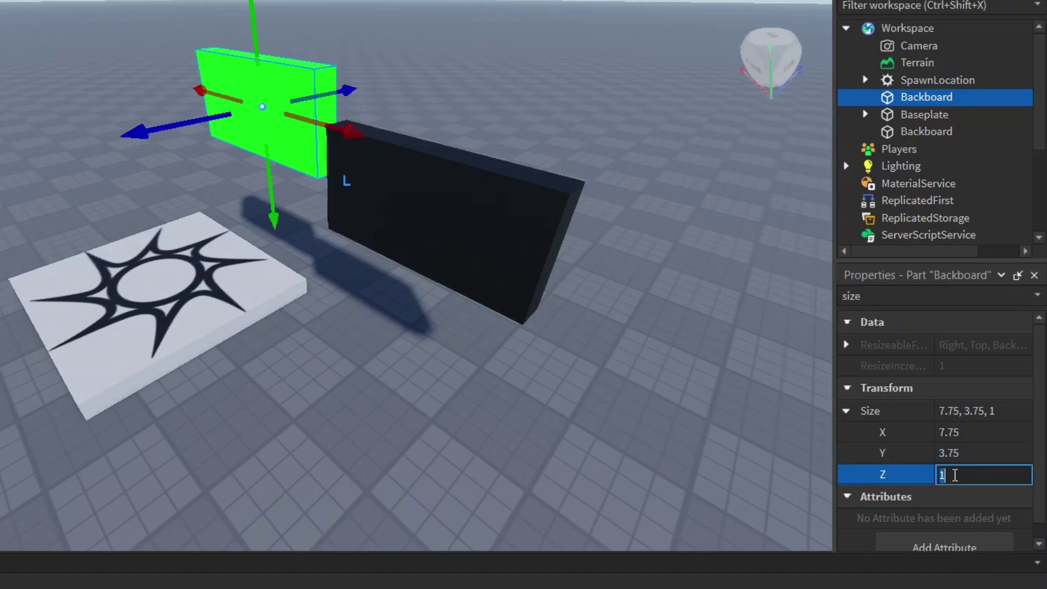
{"action": "type", "text": "0."}
{"action": "key", "text": "BackSpace"}
{"action": "key", "text": "BackSpace"}
{"action": "type", "text": "0.25"}
{"action": "key", "text": "Return"}
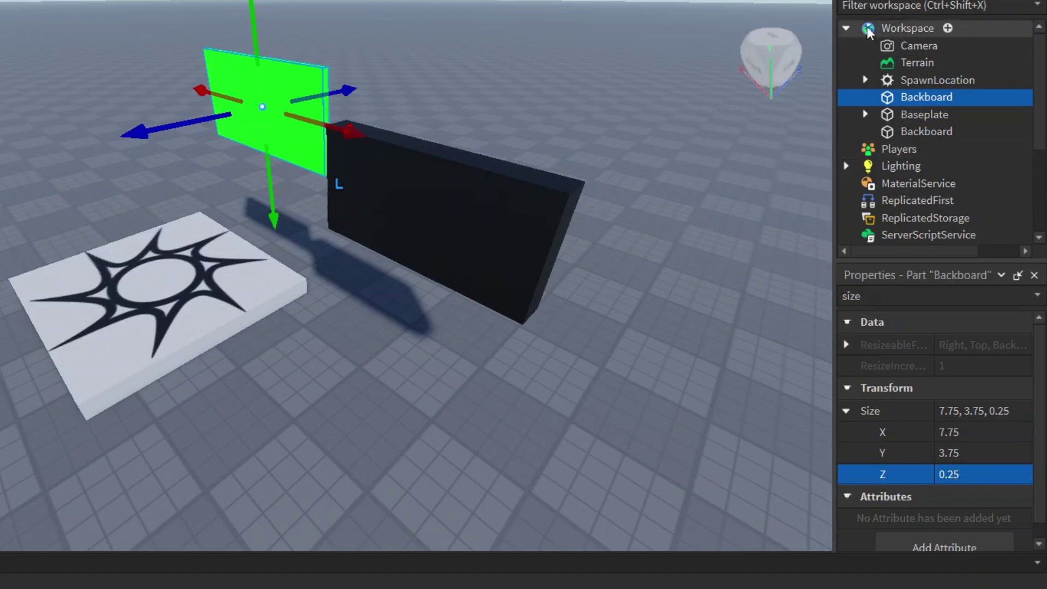
Step: Name the green panel Border, duplicate it, and select the duplicate
{"action": "left_click", "coordinate": [918, 97]}
{"action": "type", "text": "Border"}
{"action": "key", "text": "Return"}
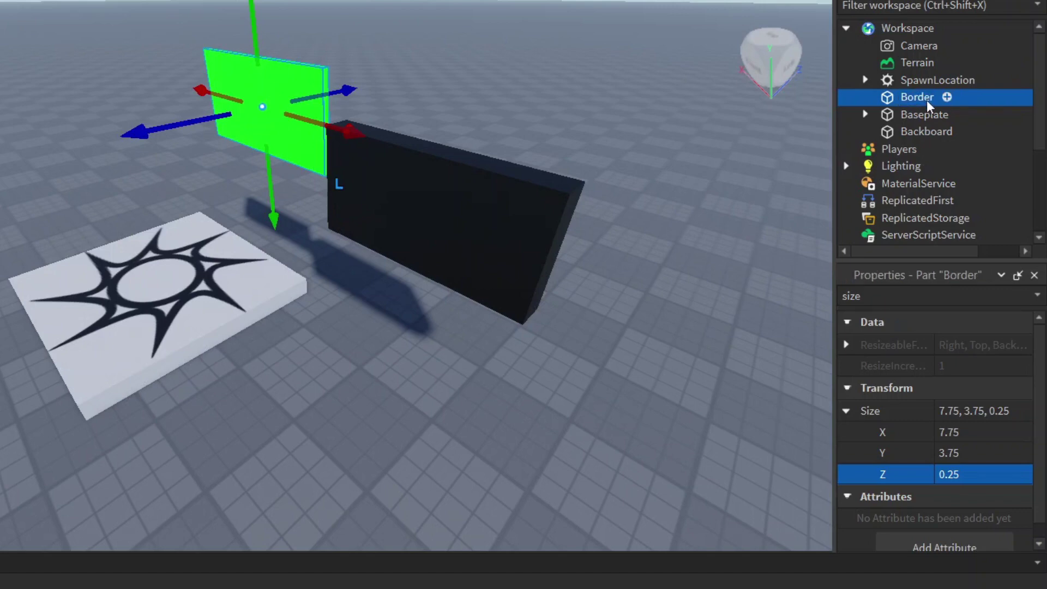
{"action": "key", "text": "ctrl+d"}
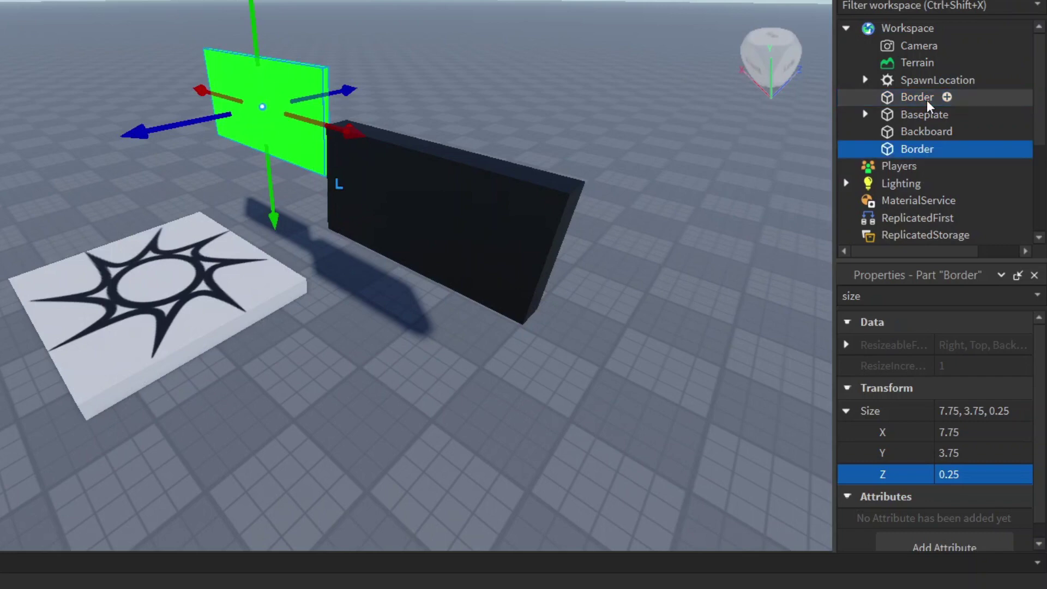
{"action": "left_click", "coordinate": [921, 100]}
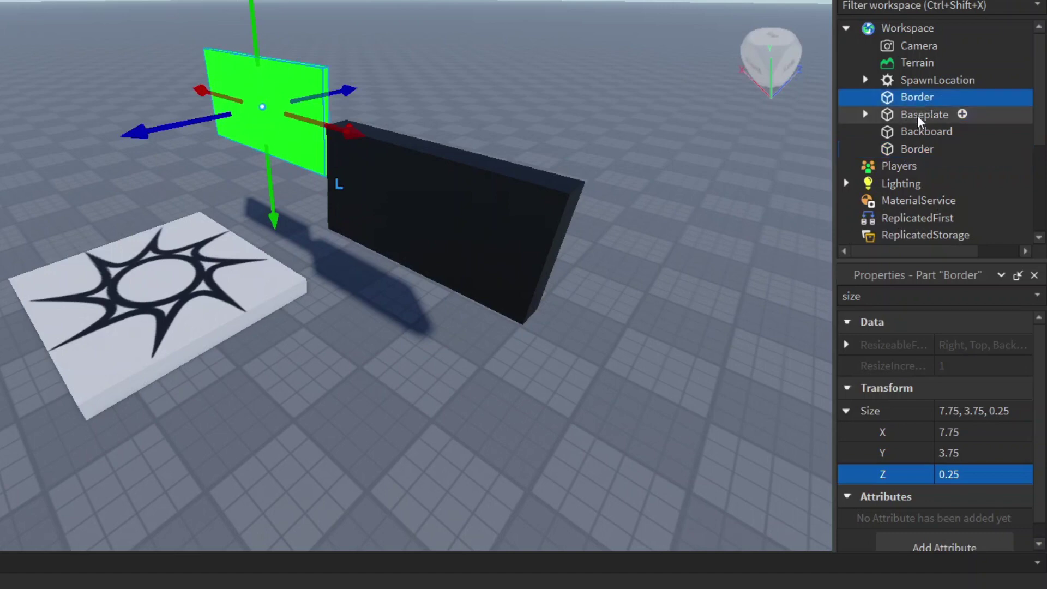
{"action": "left_click", "coordinate": [925, 148]}
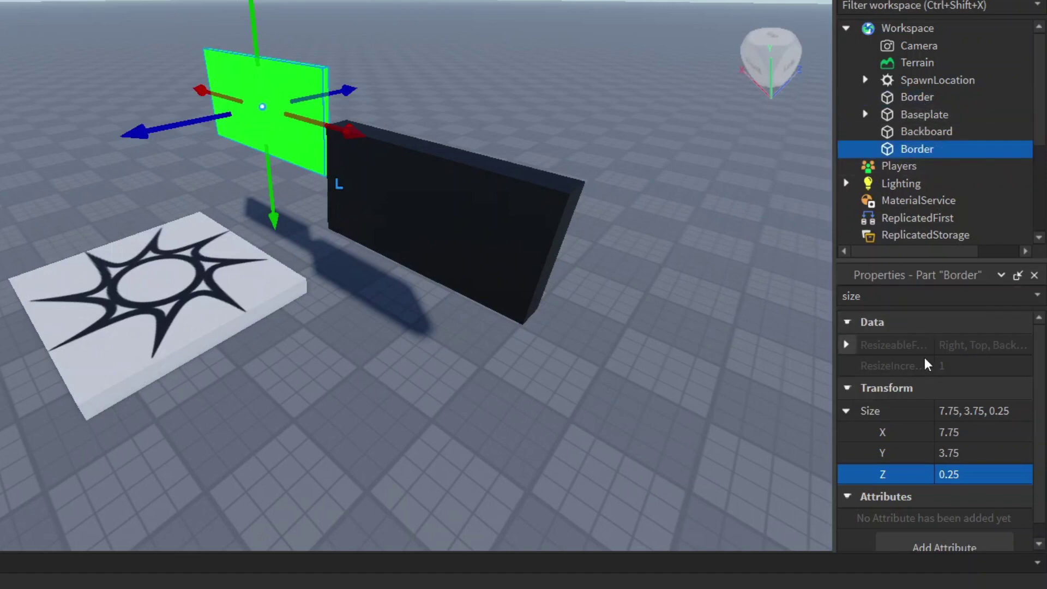
Step: Change the duplicate Border's Size X to 7.5, Y to 3.5 and Z to 1
{"action": "left_click", "coordinate": [953, 434]}
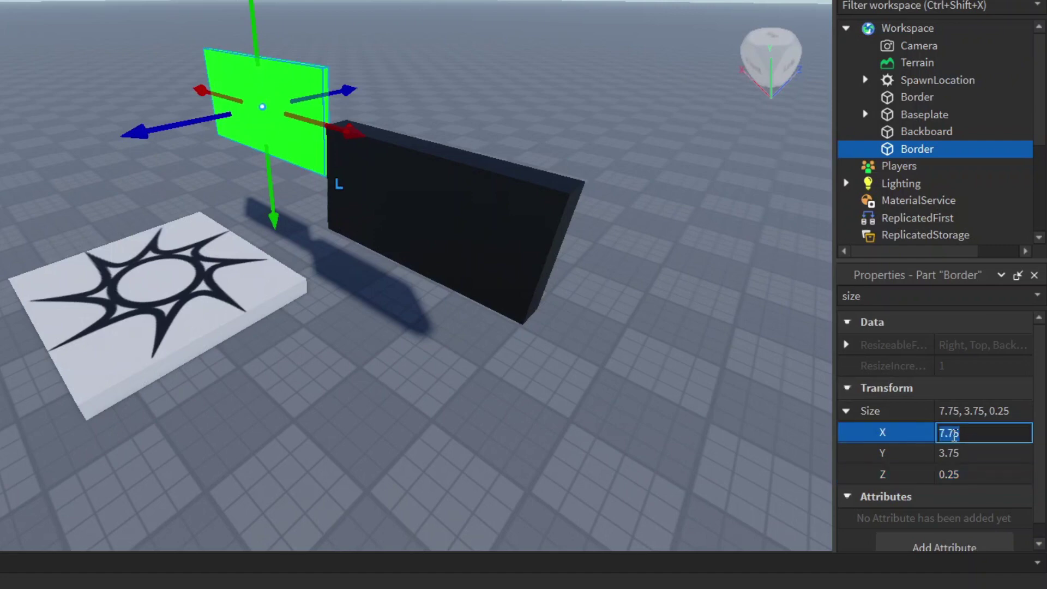
{"action": "left_click", "coordinate": [956, 434]}
{"action": "key", "text": "BackSpace"}
{"action": "key", "text": "BackSpace"}
{"action": "type", "text": "5"}
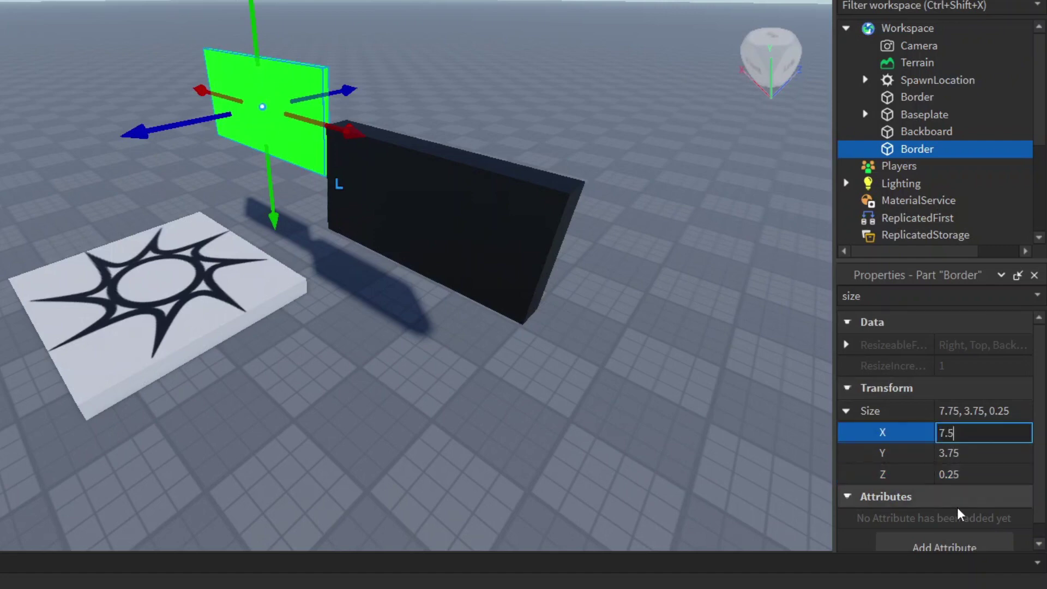
{"action": "key", "text": "Return"}
{"action": "left_click", "coordinate": [964, 448]}
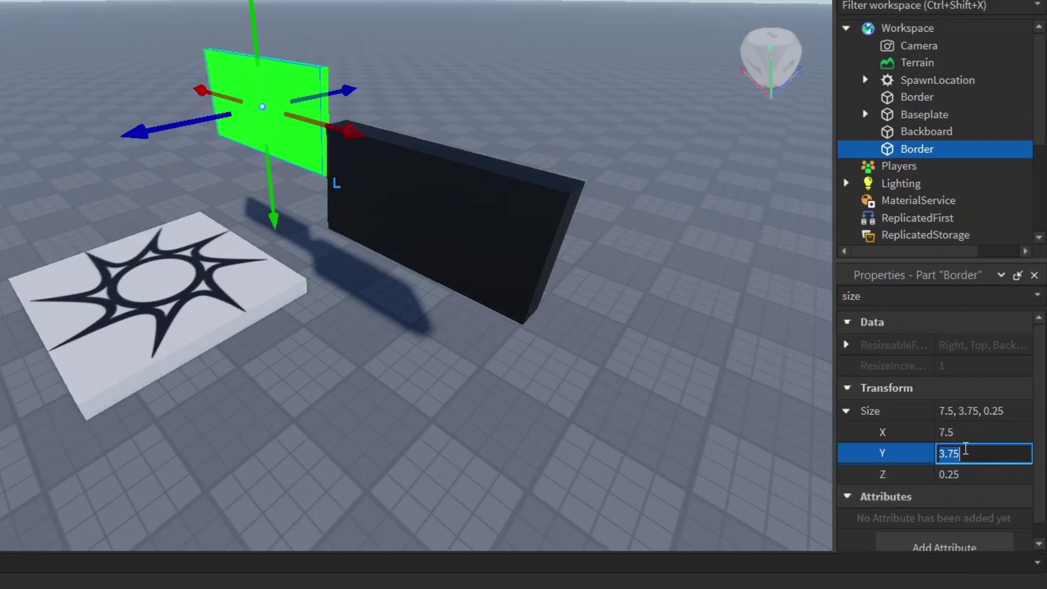
{"action": "left_click", "coordinate": [966, 449]}
{"action": "key", "text": "BackSpace"}
{"action": "key", "text": "BackSpace"}
{"action": "type", "text": "5"}
{"action": "key", "text": "Return"}
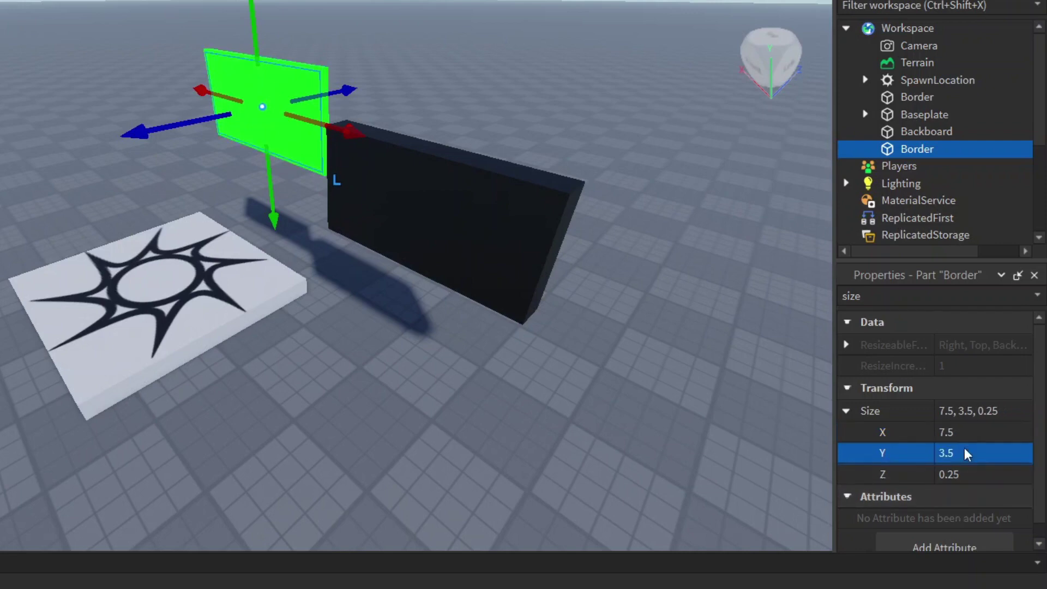
{"action": "left_click", "coordinate": [961, 474]}
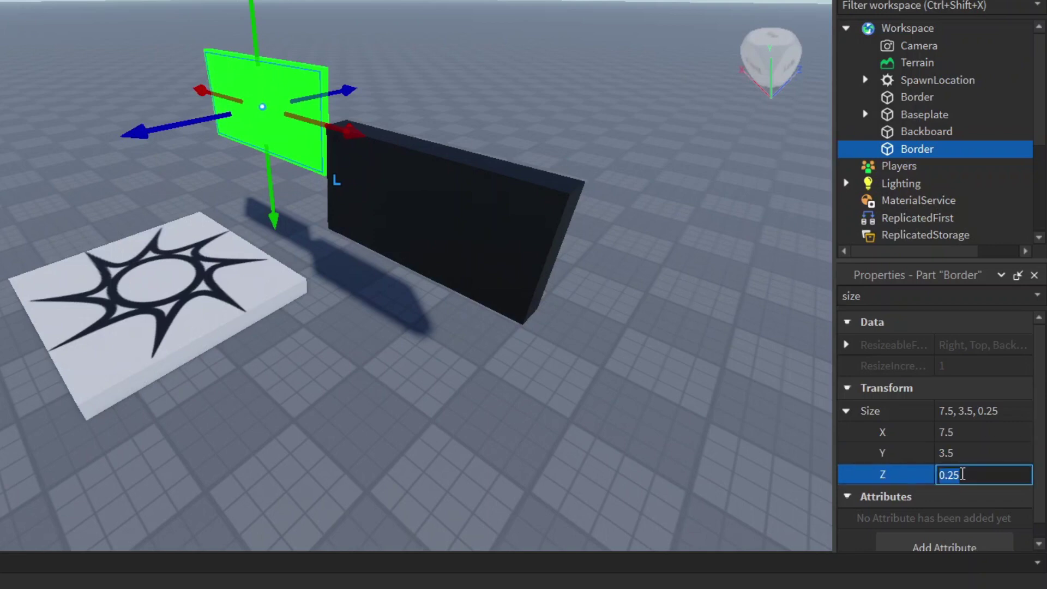
{"action": "type", "text": "1"}
{"action": "key", "text": "Return"}
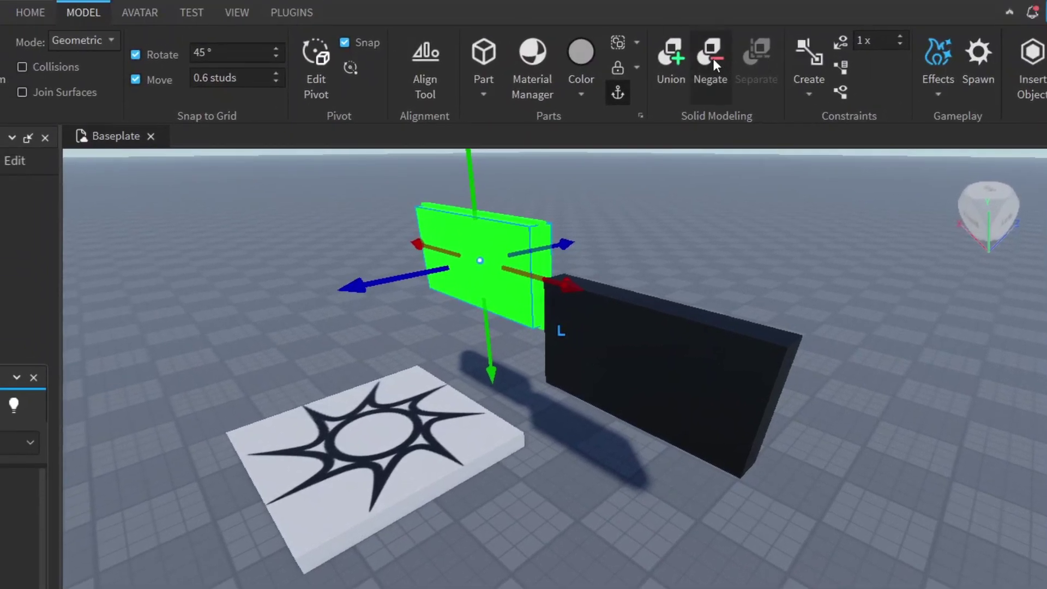
Step: Make the smaller Border copy a negative part and position it overlapping the border
{"action": "left_click", "coordinate": [712, 58]}
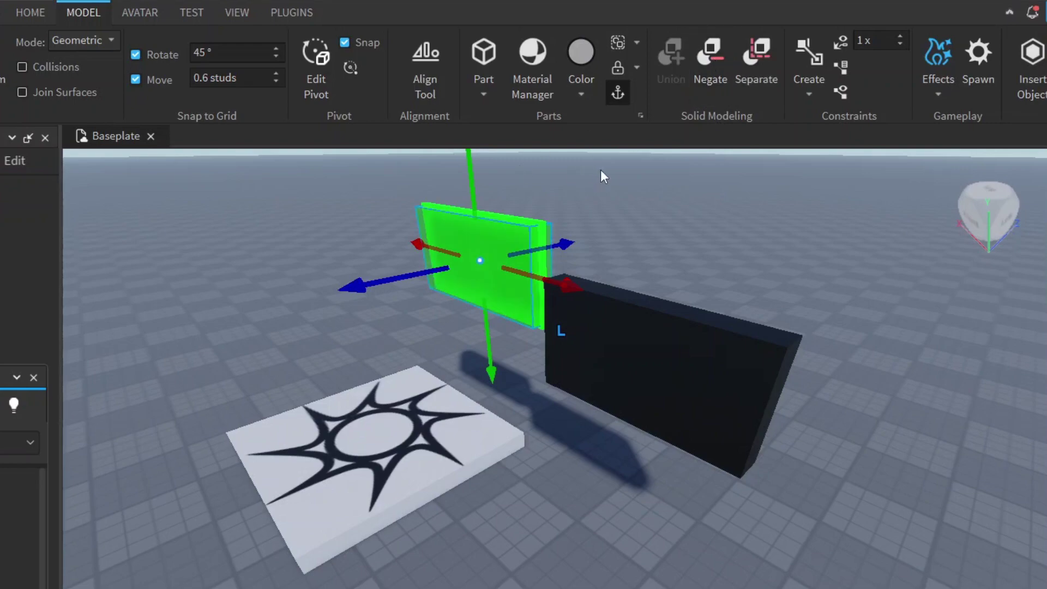
{"action": "scroll", "coordinate": [571, 499], "scroll_direction": "up", "scroll_amount": 10}
{"action": "left_click", "coordinate": [572, 499]}
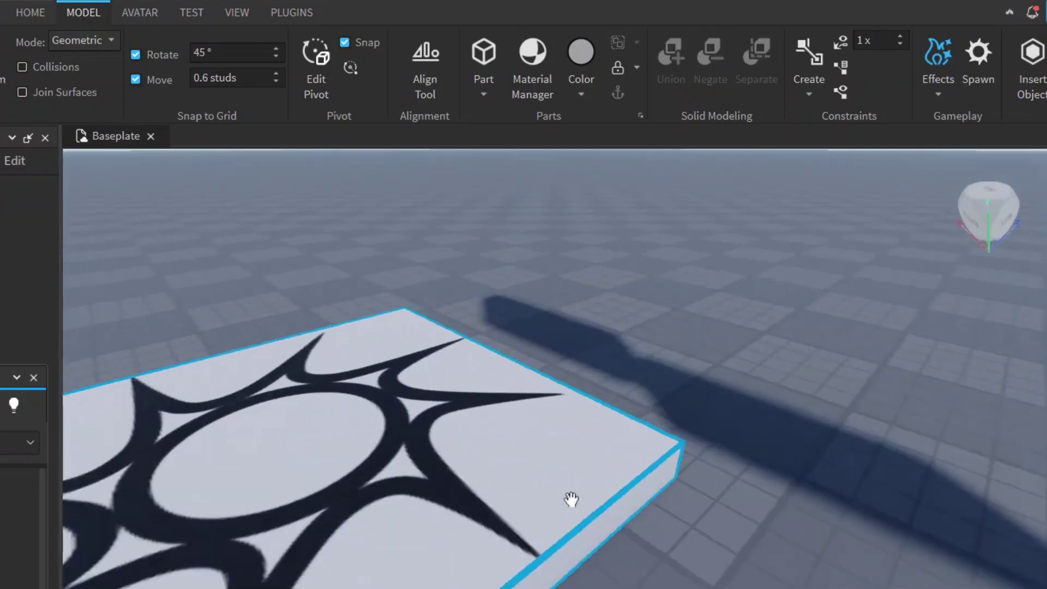
{"action": "right_click_drag", "start_coordinate": [572, 500], "coordinate": [218, 351]}
{"action": "left_click_drag", "start_coordinate": [218, 351], "coordinate": [266, 333]}
{"action": "left_click", "coordinate": [266, 332]}
{"action": "scroll", "coordinate": [266, 333], "scroll_direction": "down", "scroll_amount": 5}
{"action": "right_click_drag", "start_coordinate": [266, 333], "coordinate": [266, 333]}
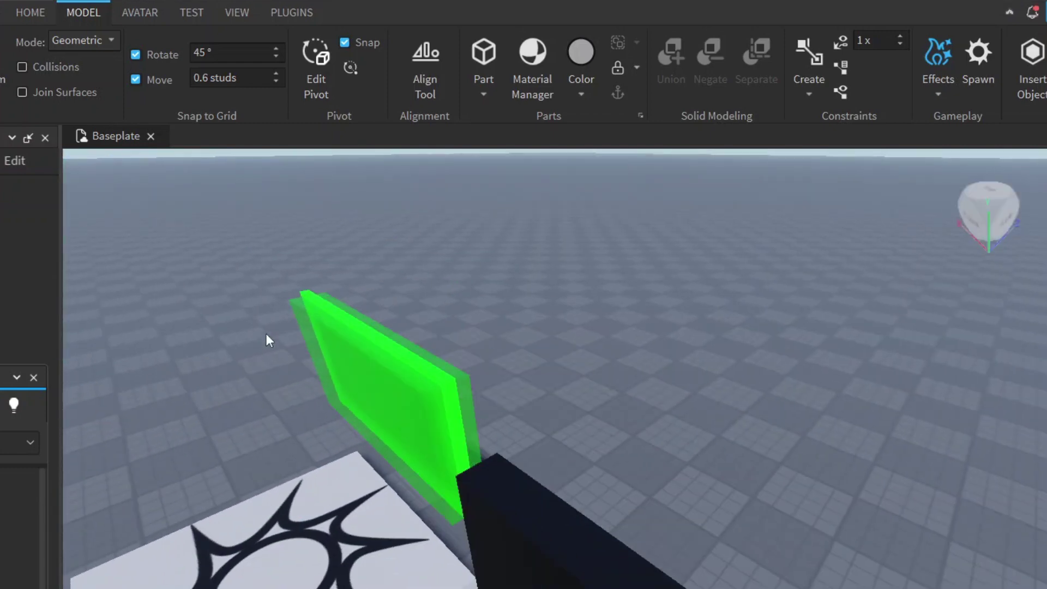
Step: Union the Border with its negative copy into a hollow frame, viewed from the front
{"action": "left_click", "coordinate": [381, 388]}
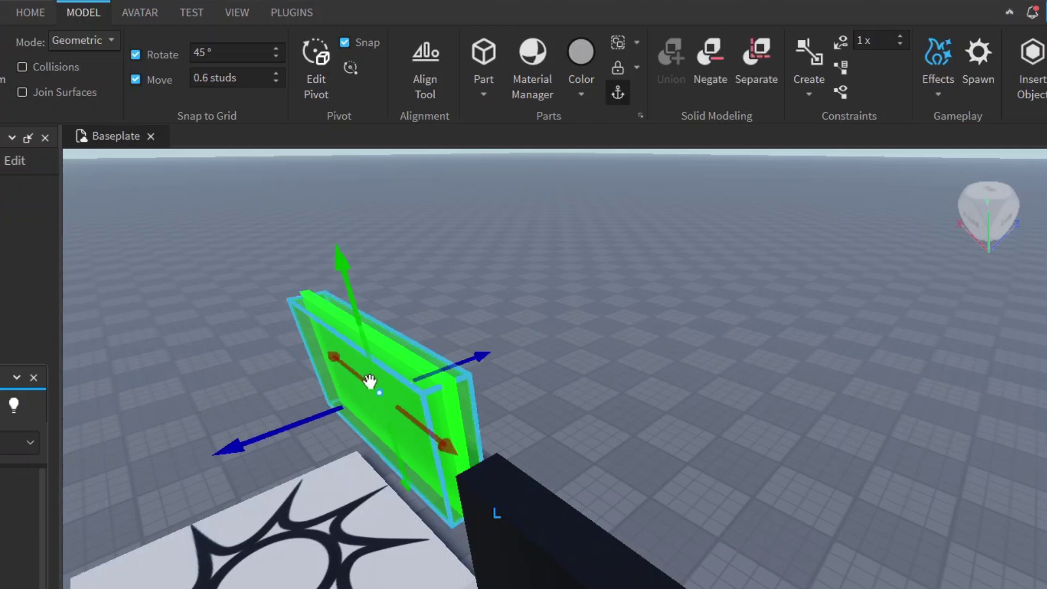
{"action": "key", "text": "ctrl+d"}
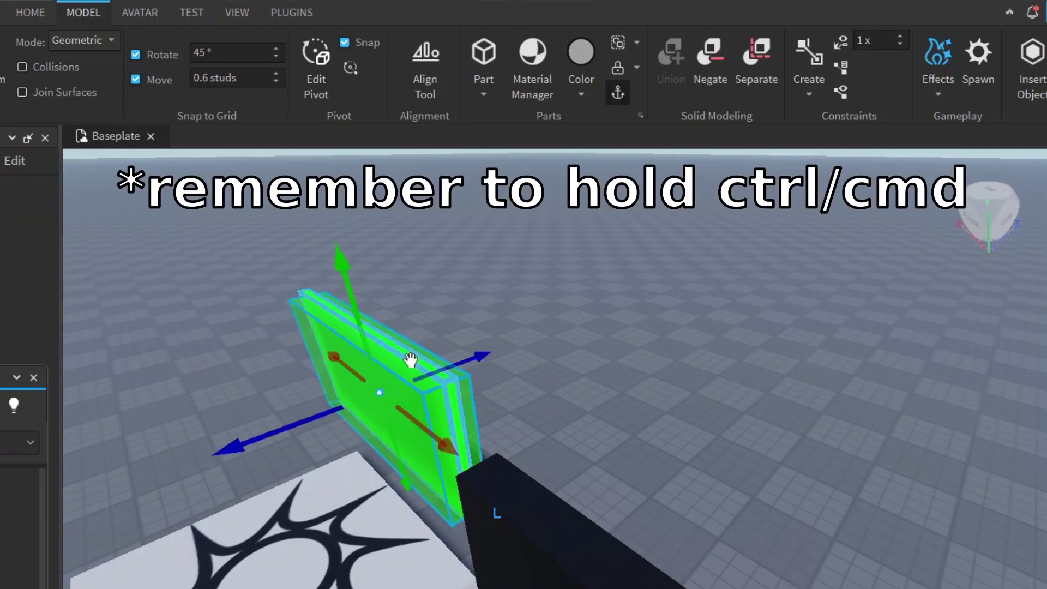
{"action": "left_click", "coordinate": [409, 360], "text": "ctrl"}
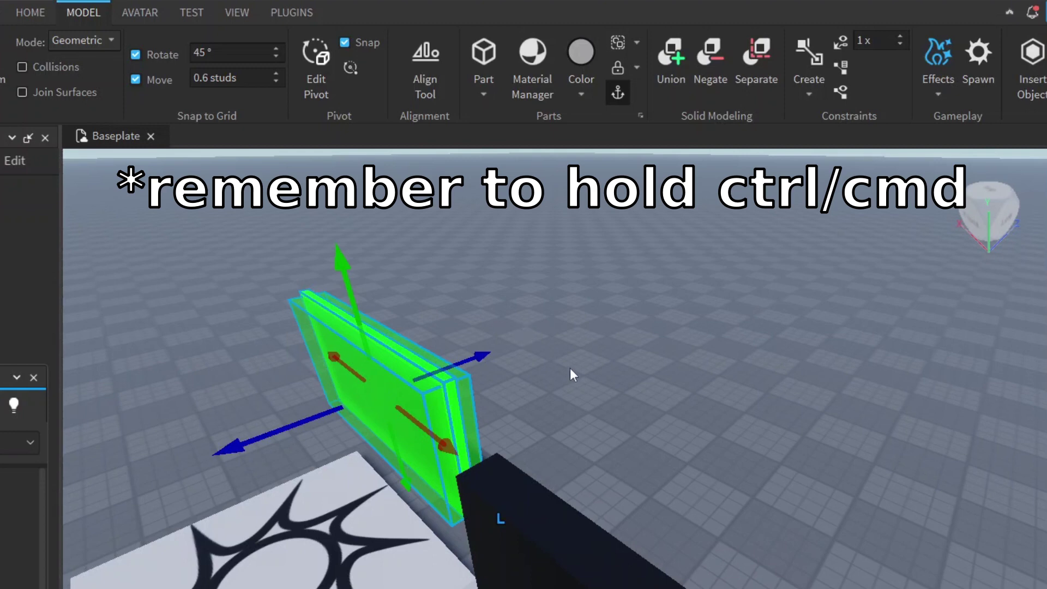
{"action": "left_click", "coordinate": [677, 64]}
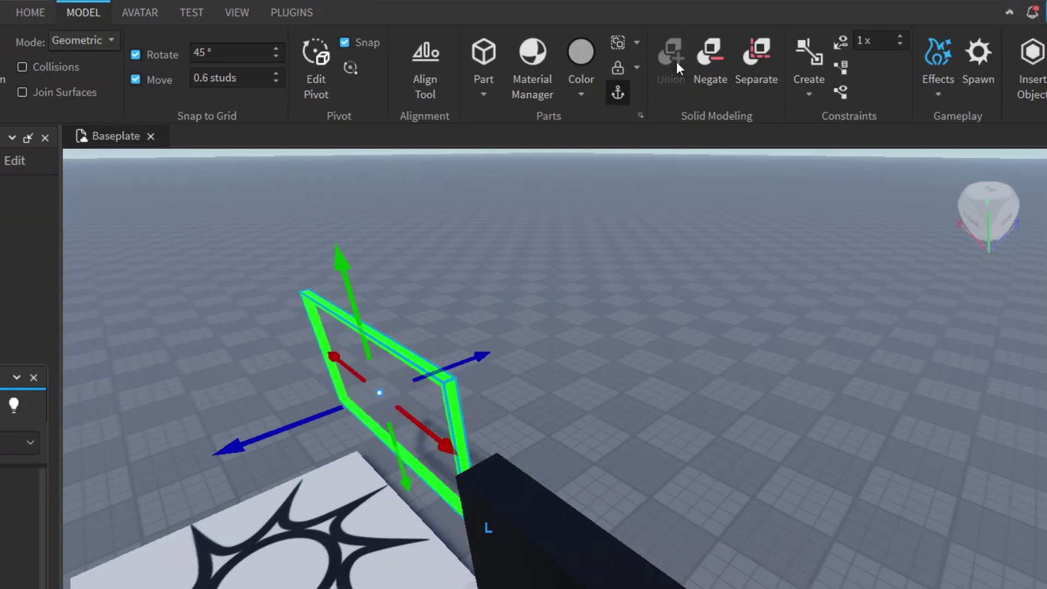
{"action": "left_click", "coordinate": [973, 217]}
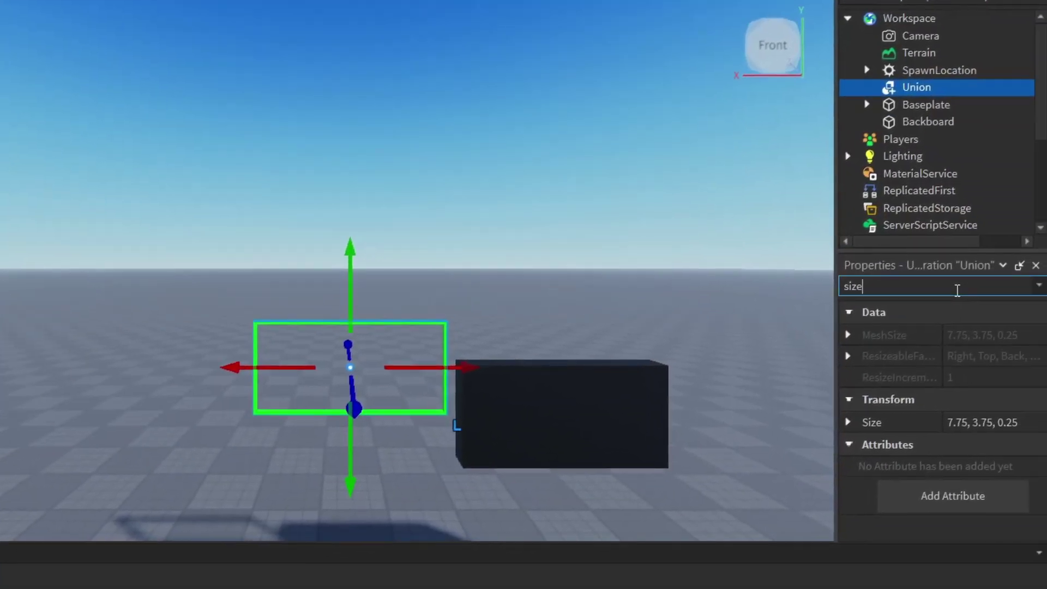
Step: Set the frame's Material to Neon
{"action": "key", "text": "ctrl+a"}
{"action": "key", "text": "BackSpace"}
{"action": "type", "text": "mater"}
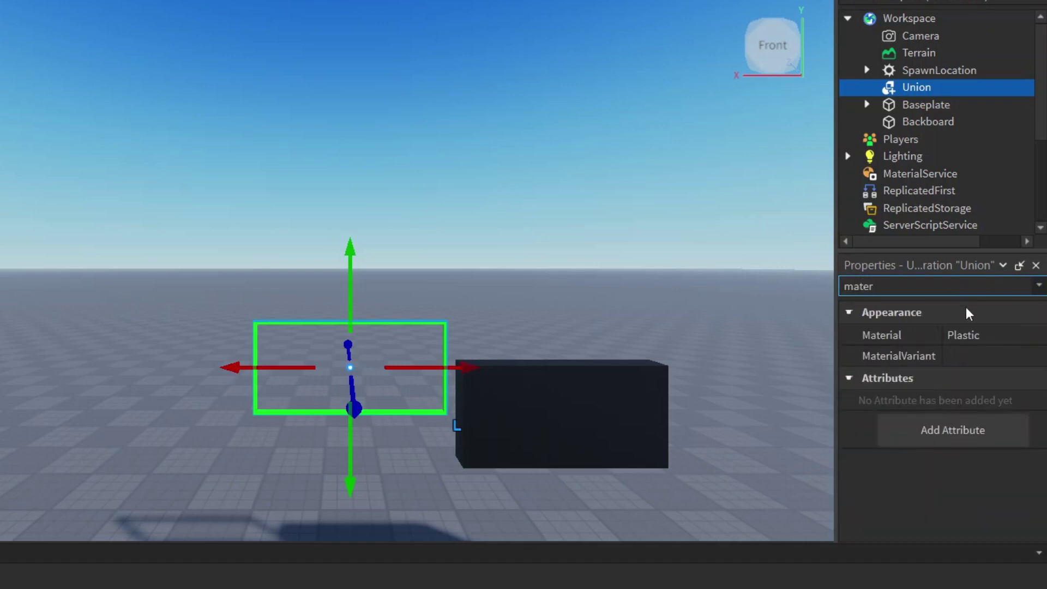
{"action": "left_click", "coordinate": [967, 334]}
{"action": "left_click", "coordinate": [990, 334]}
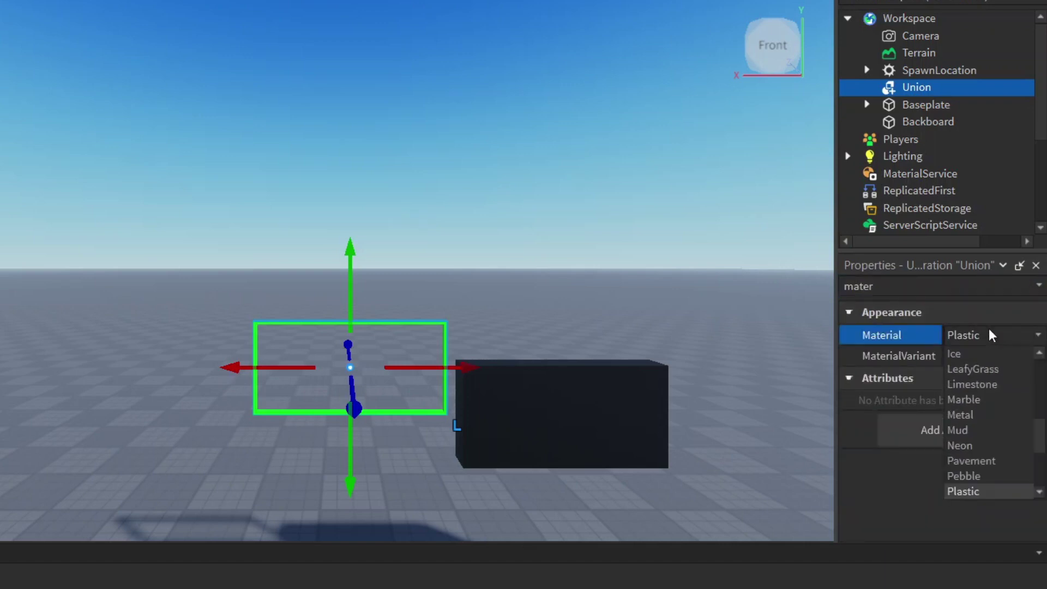
{"action": "left_click", "coordinate": [961, 446]}
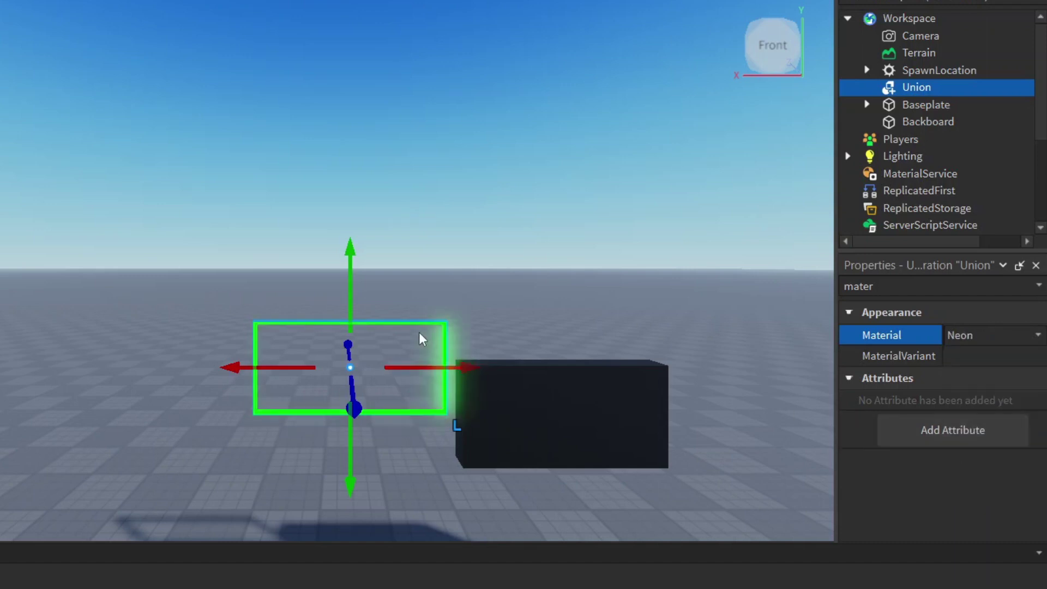
Step: Rename the Union to Border
{"action": "double_click", "coordinate": [929, 86]}
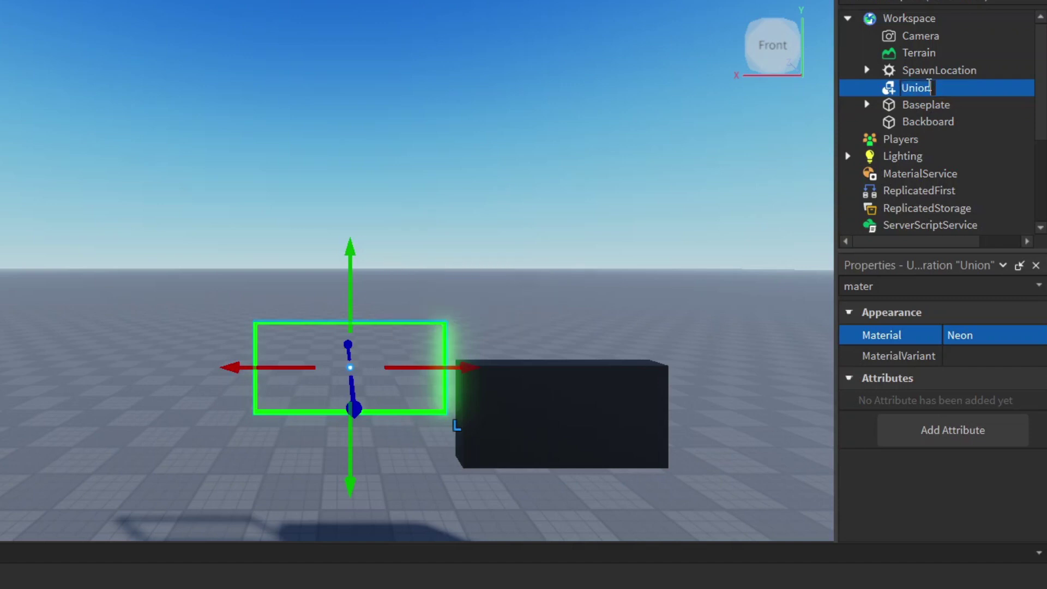
{"action": "type", "text": "Border"}
{"action": "key", "text": "Return"}
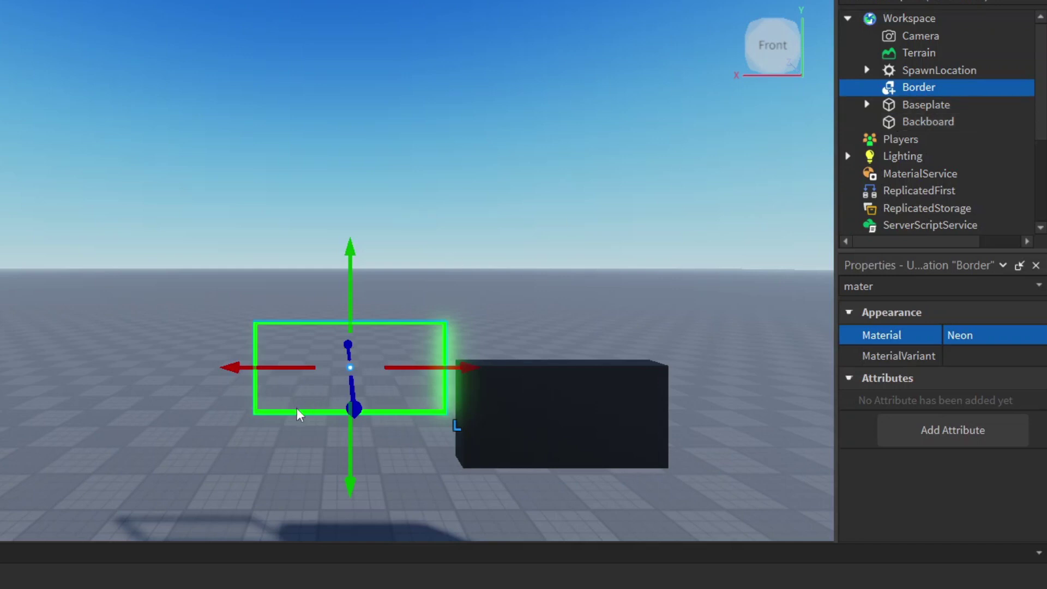
Step: Move the neon Border frame left and raise it higher off the floor
{"action": "left_click_drag", "start_coordinate": [297, 409], "coordinate": [243, 508]}
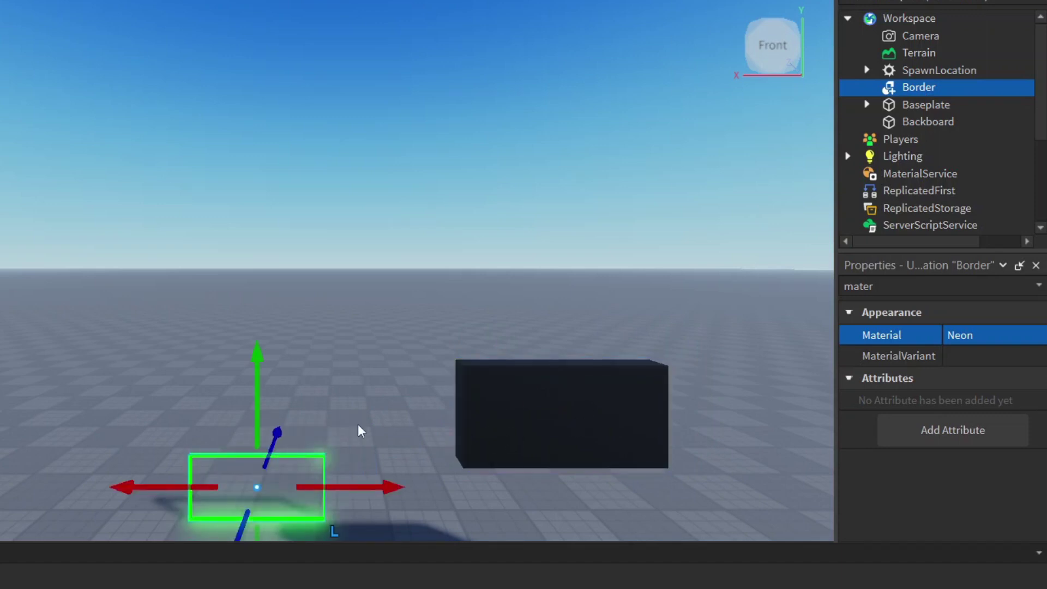
{"action": "left_click_drag", "start_coordinate": [257, 394], "coordinate": [269, 241]}
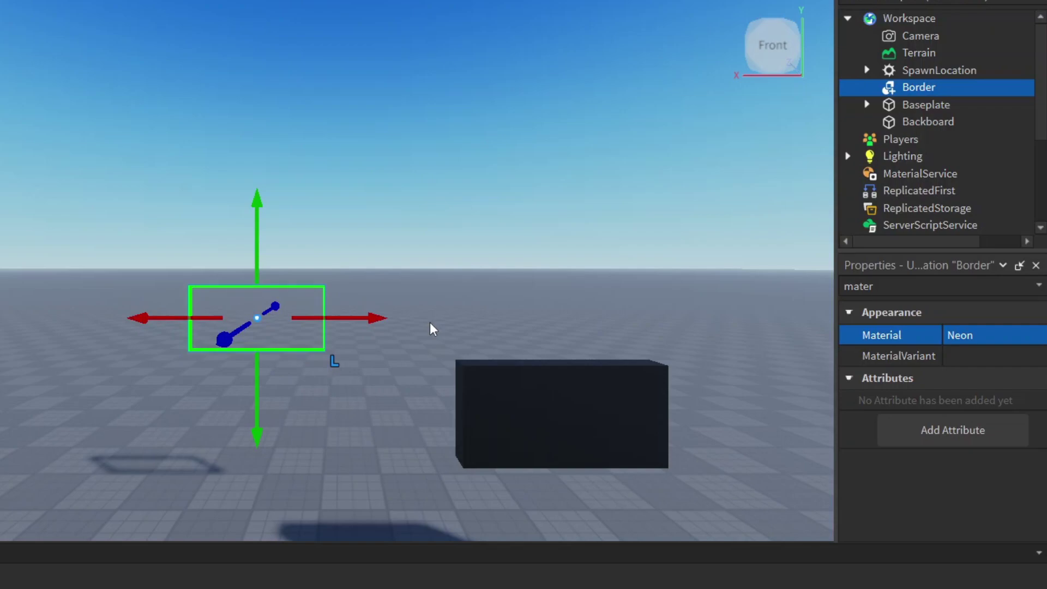
Step: Switch to Vivaldi and search the web for 'roblox docs'
{"action": "key", "text": "alt+Tab"}
{"action": "key", "text": "alt+Tab"}
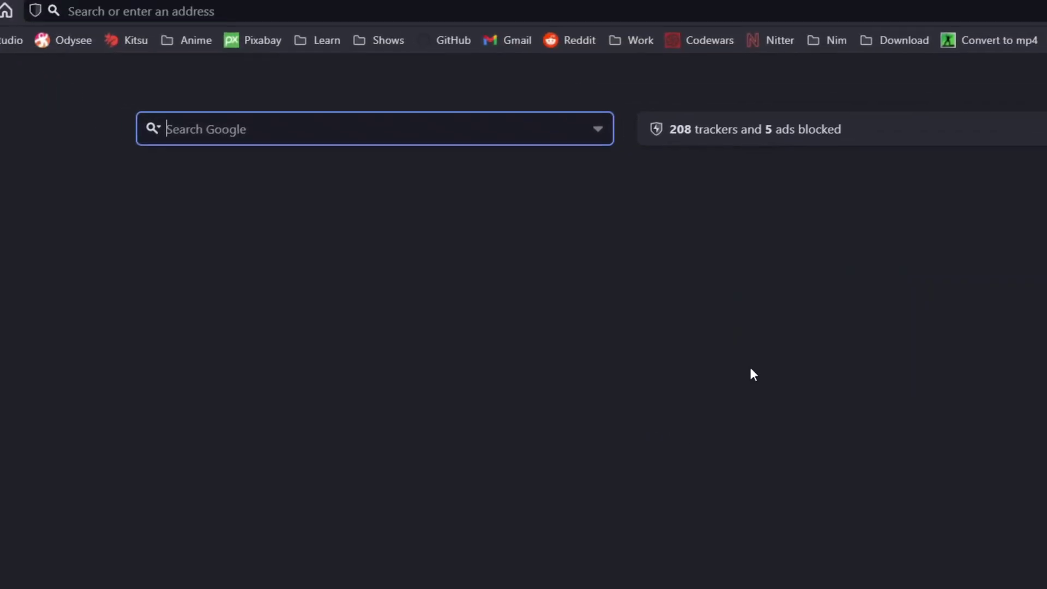
{"action": "left_click", "coordinate": [498, 17]}
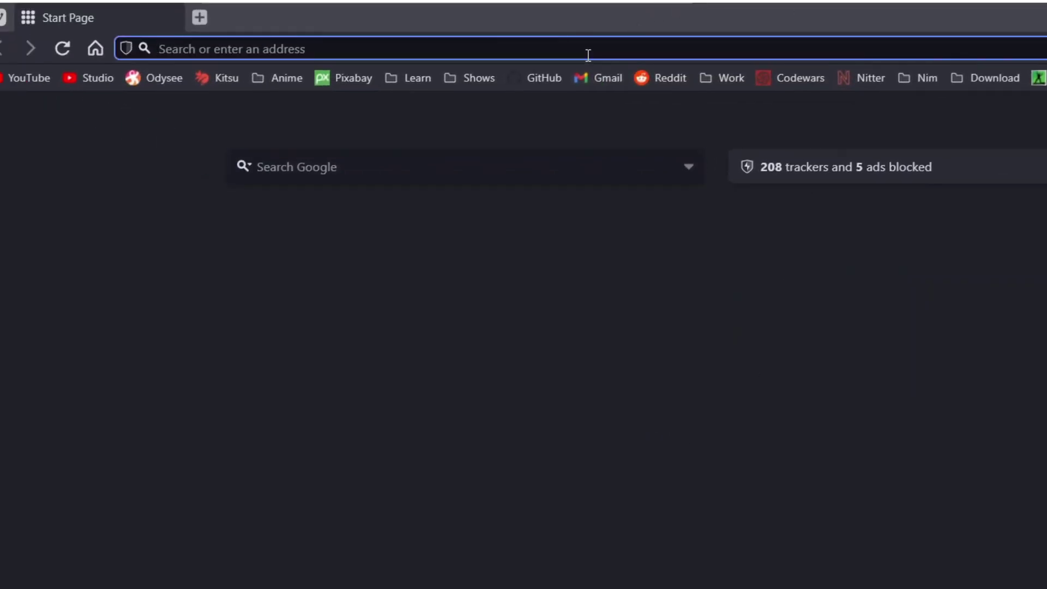
{"action": "type", "text": "roblox"}
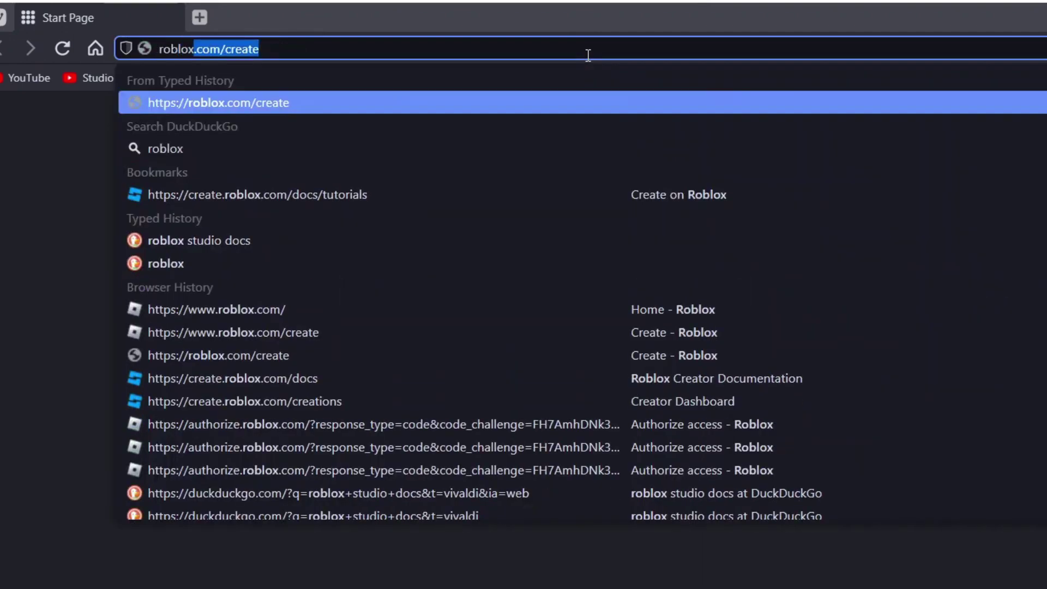
{"action": "type", "text": " docs"}
{"action": "key", "text": "Return"}
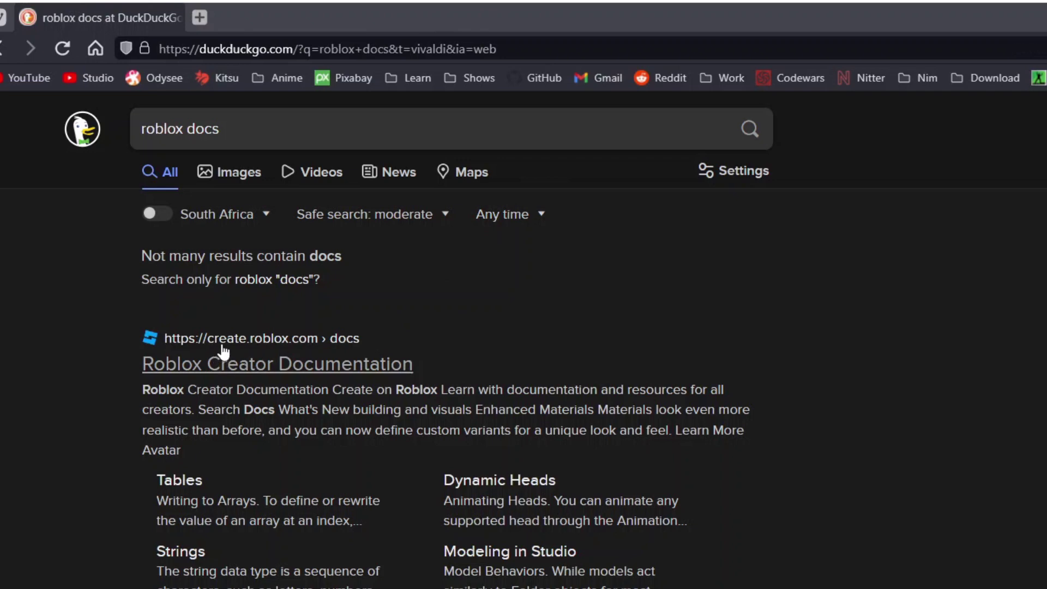
Step: Download open-text.obj (47.5 KB) from the Creator Documentation's Creating Neon Signs tutorial
{"action": "left_click", "coordinate": [304, 362]}
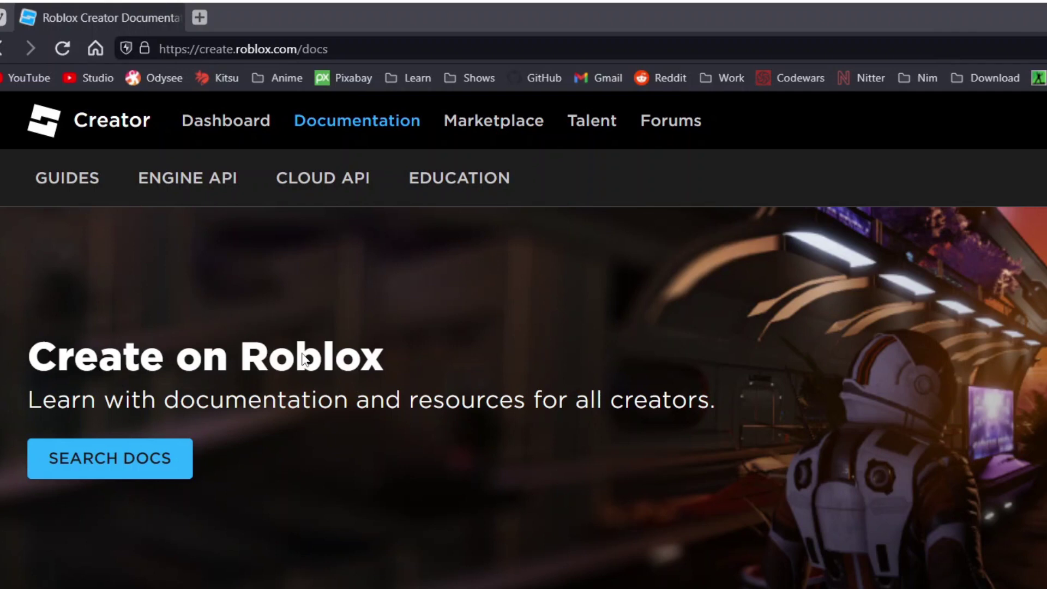
{"action": "scroll", "coordinate": [231, 429], "scroll_direction": "down", "scroll_amount": 10}
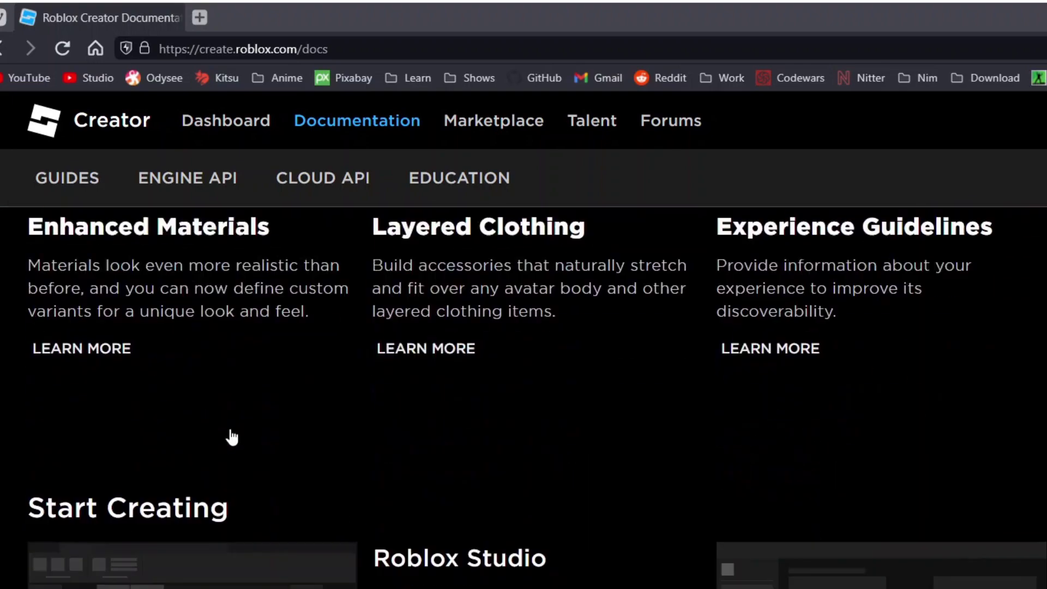
{"action": "scroll", "coordinate": [231, 430], "scroll_direction": "down", "scroll_amount": 8}
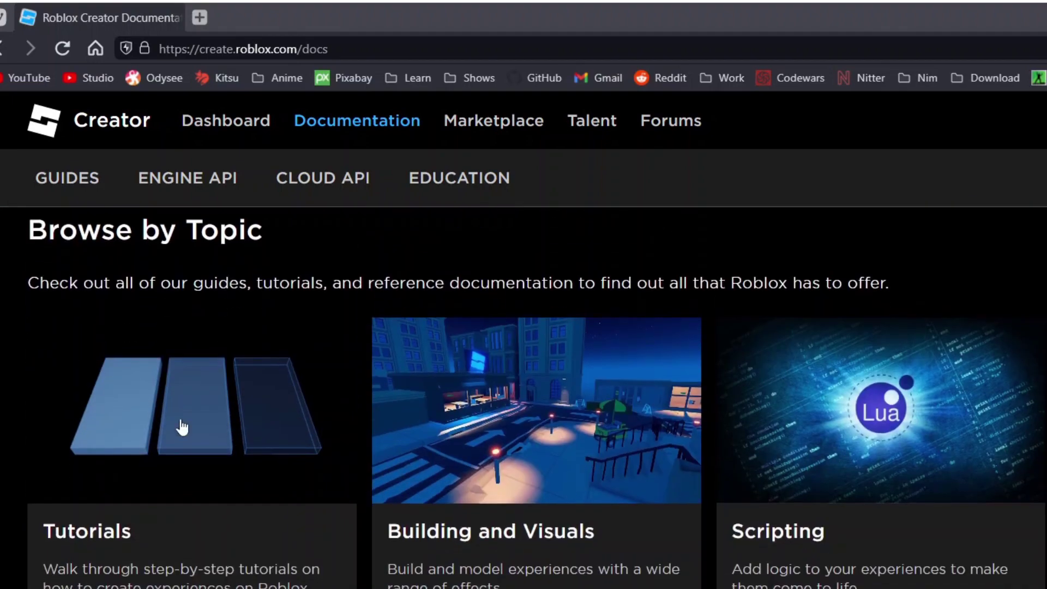
{"action": "left_click", "coordinate": [102, 533]}
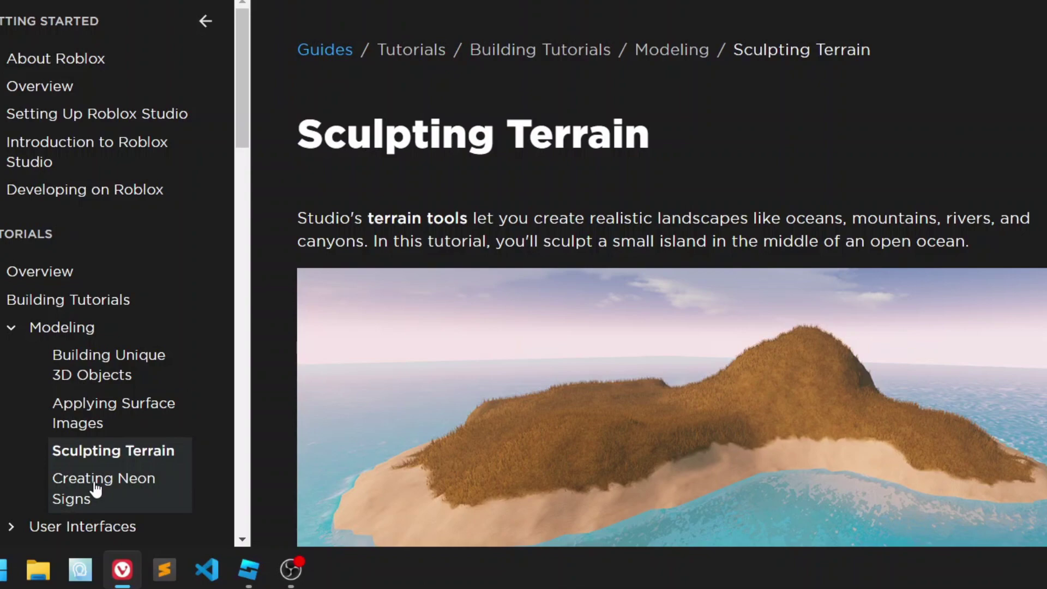
{"action": "left_click", "coordinate": [82, 494]}
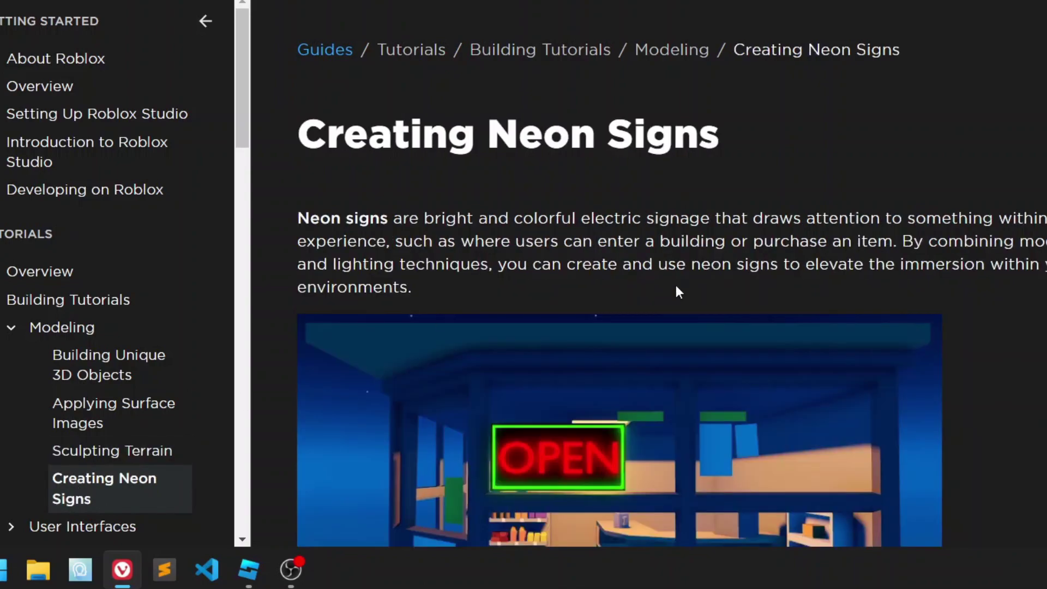
{"action": "scroll", "coordinate": [676, 285], "scroll_direction": "down", "scroll_amount": 15}
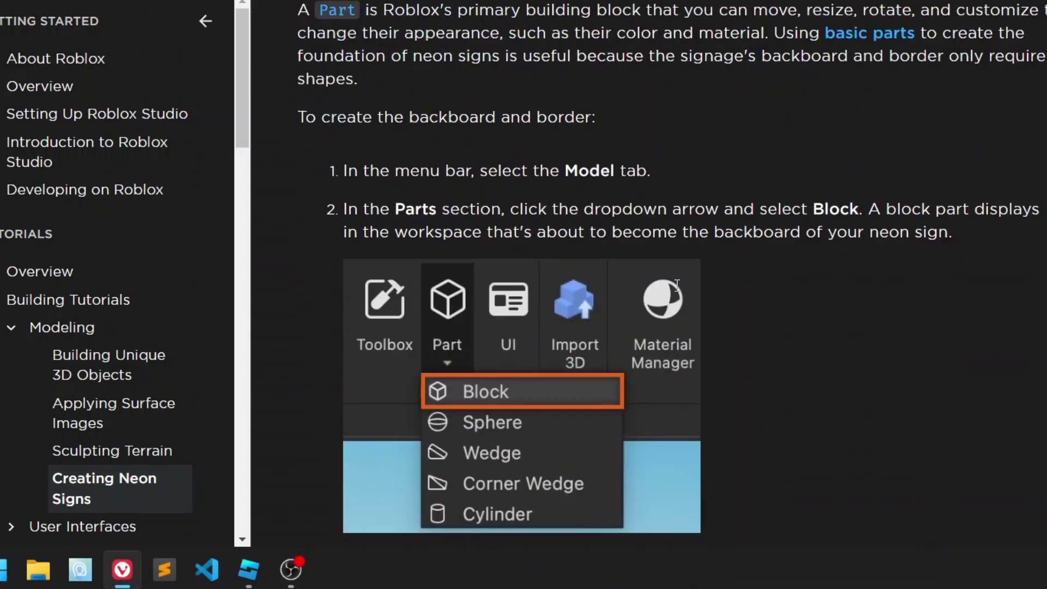
{"action": "scroll", "coordinate": [676, 284], "scroll_direction": "down", "scroll_amount": 20}
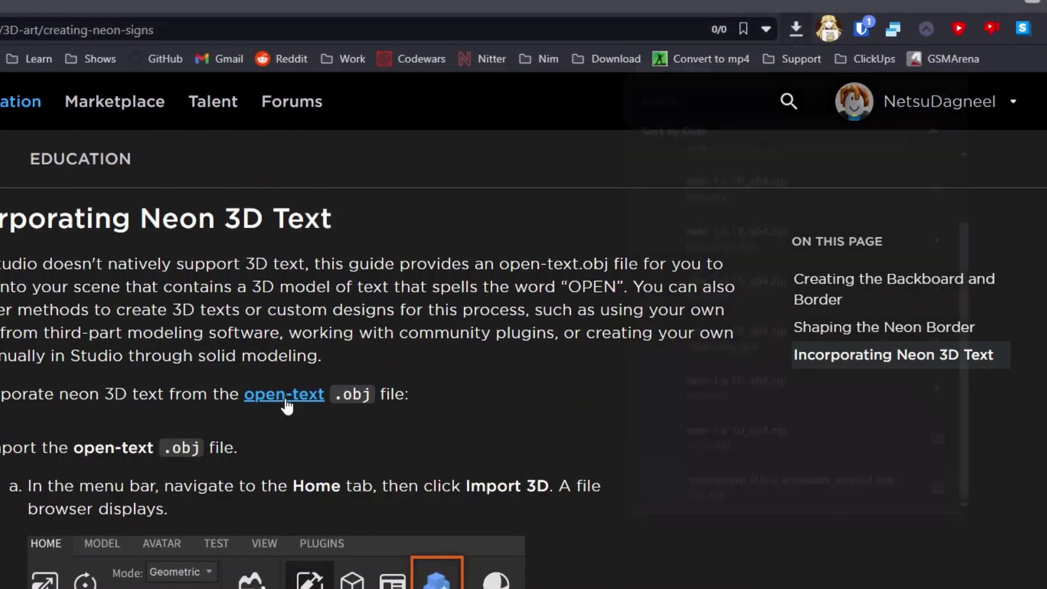
{"action": "left_click", "coordinate": [286, 403]}
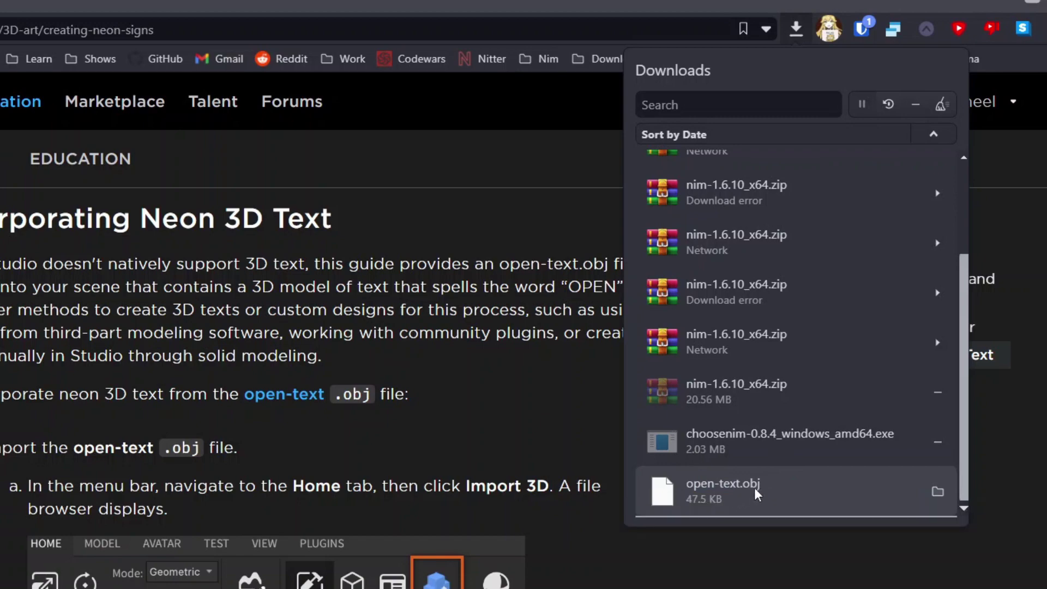
{"action": "left_click", "coordinate": [449, 467]}
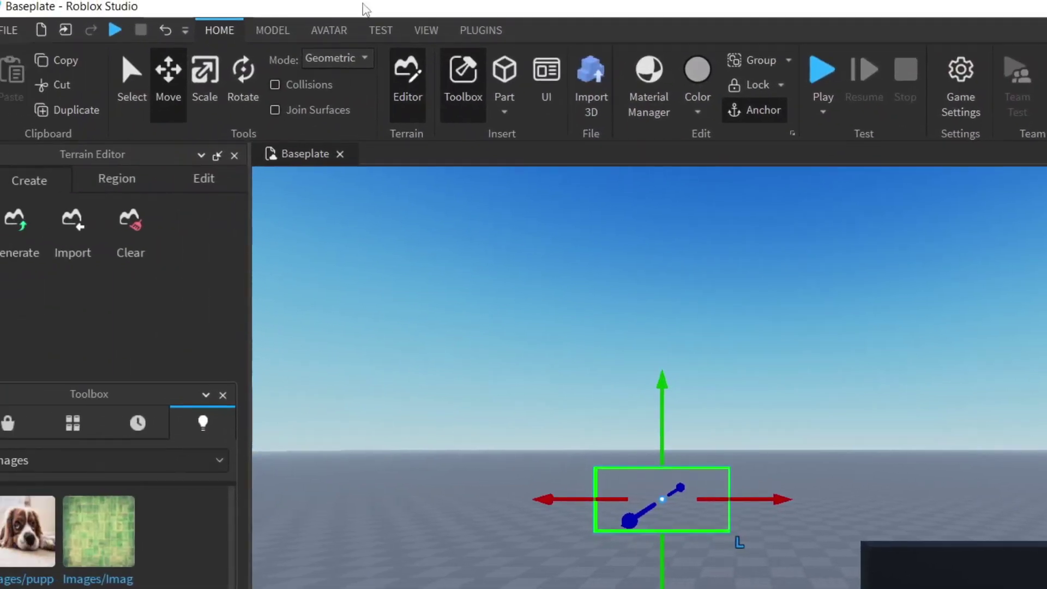
Step: Load open-text.obj from the Downloads folder into the Import 3D preview
{"action": "left_click", "coordinate": [597, 111]}
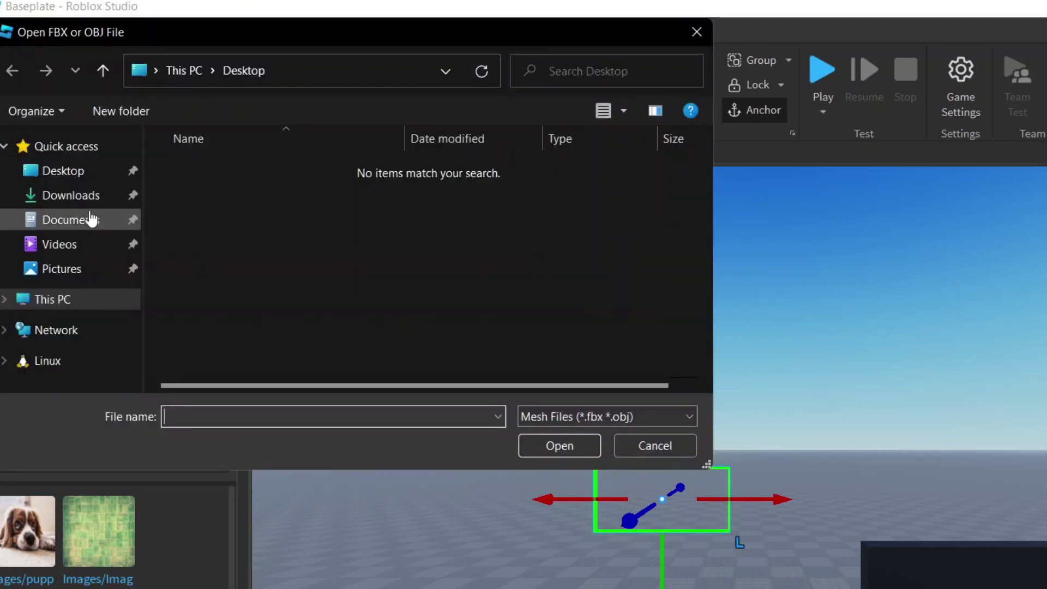
{"action": "left_click", "coordinate": [73, 197]}
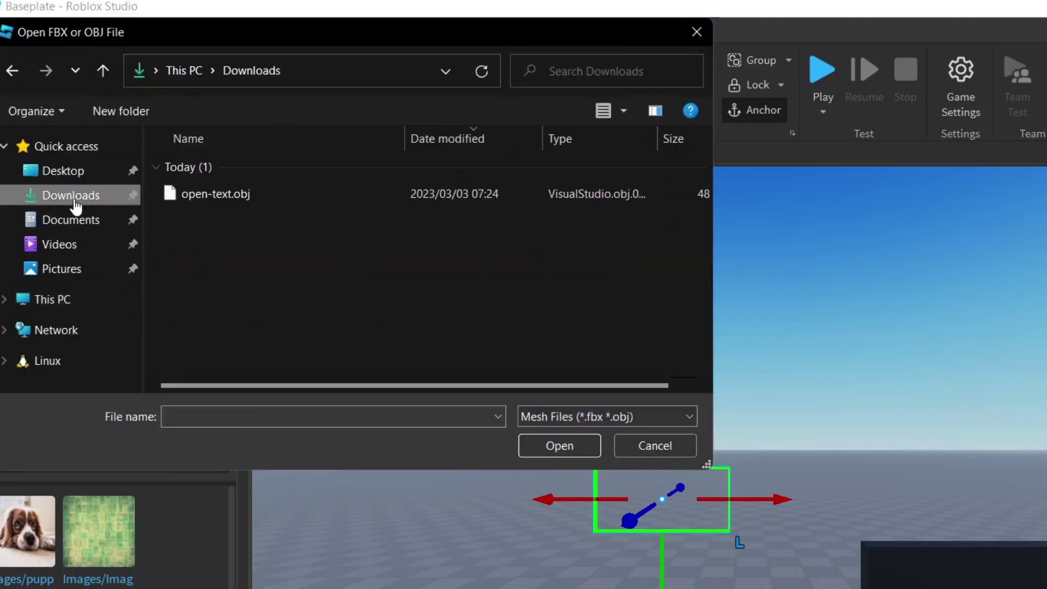
{"action": "left_click", "coordinate": [210, 193]}
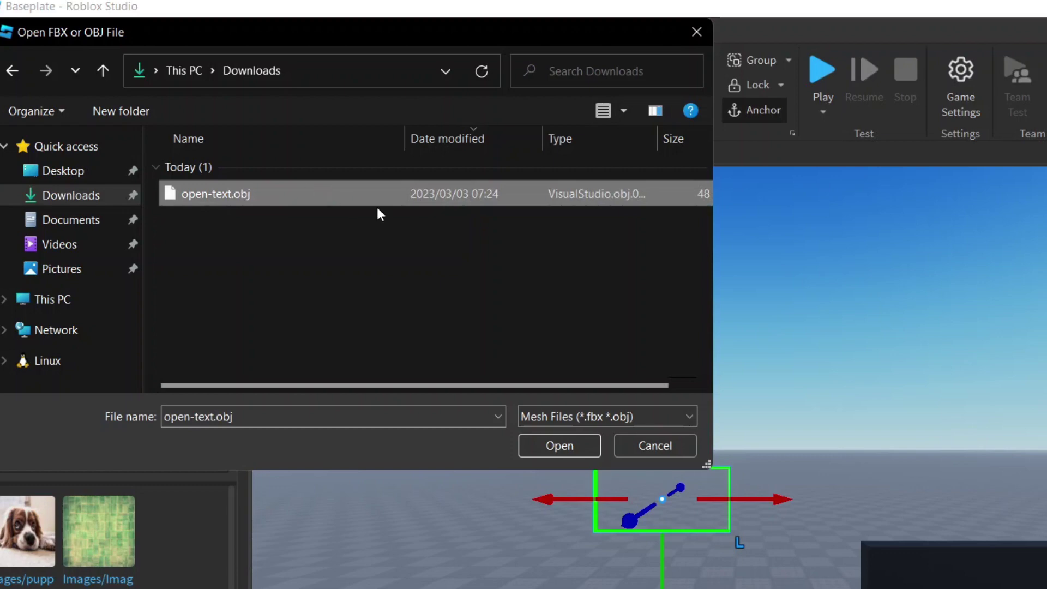
{"action": "left_click", "coordinate": [548, 442]}
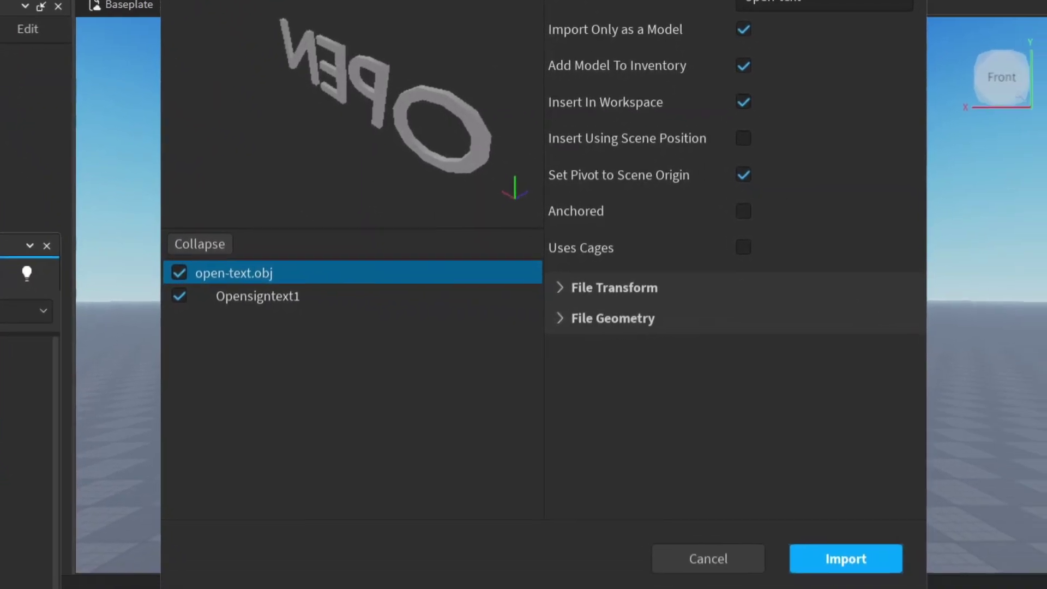
Step: Import the OPEN text model into the scene and view it from an angled corner
{"action": "left_click", "coordinate": [846, 560]}
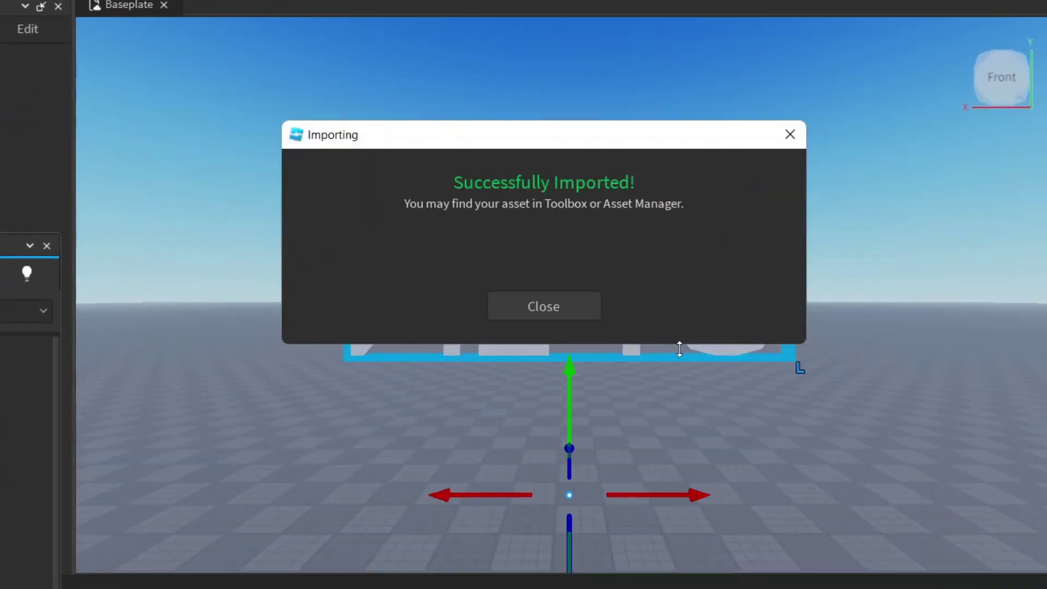
{"action": "left_click", "coordinate": [565, 300]}
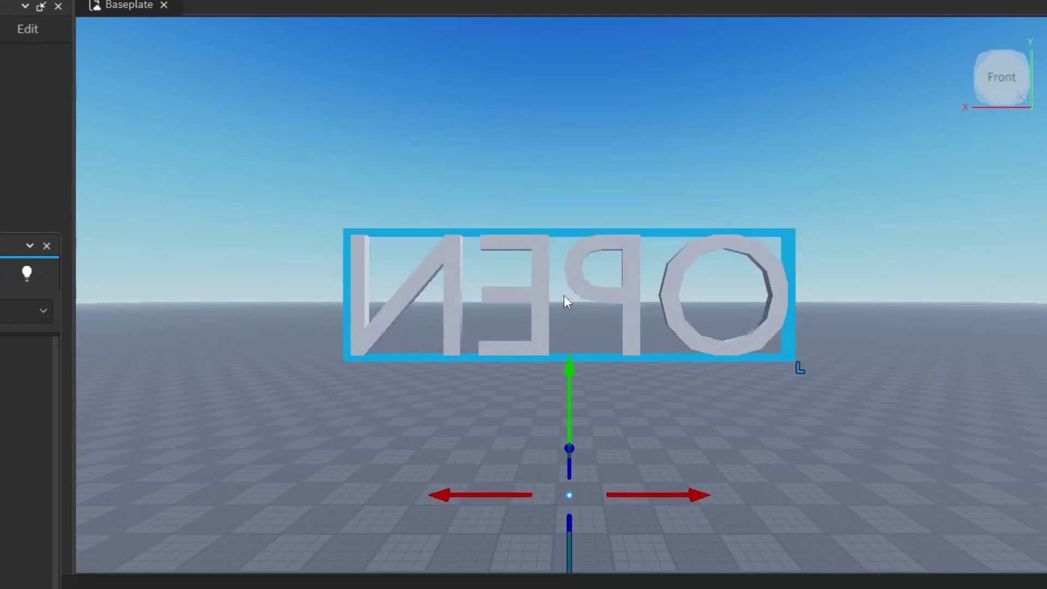
{"action": "mouse_move", "coordinate": [998, 81]}
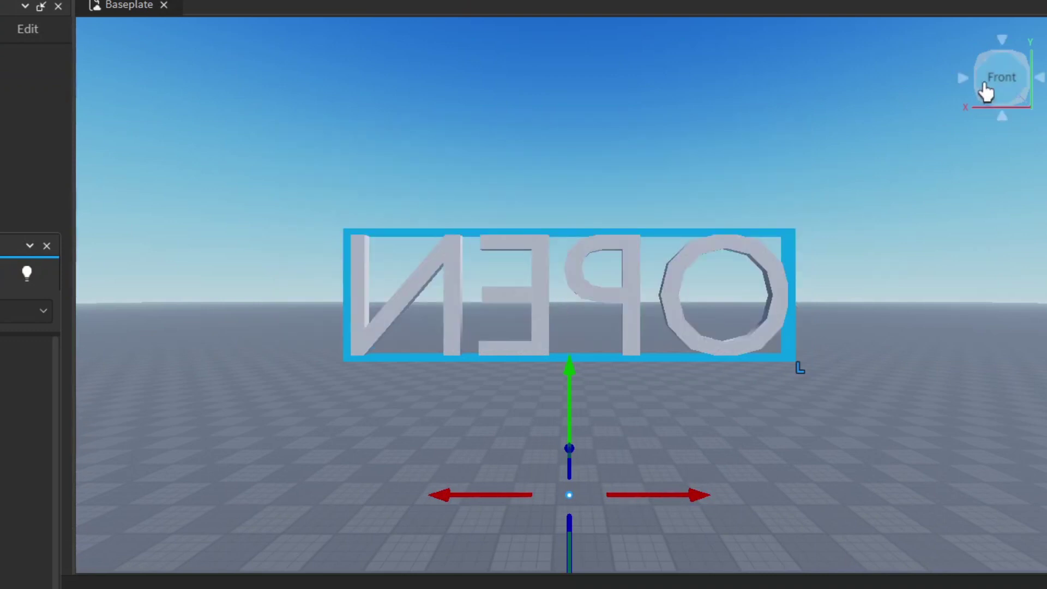
{"action": "left_click", "coordinate": [1020, 68]}
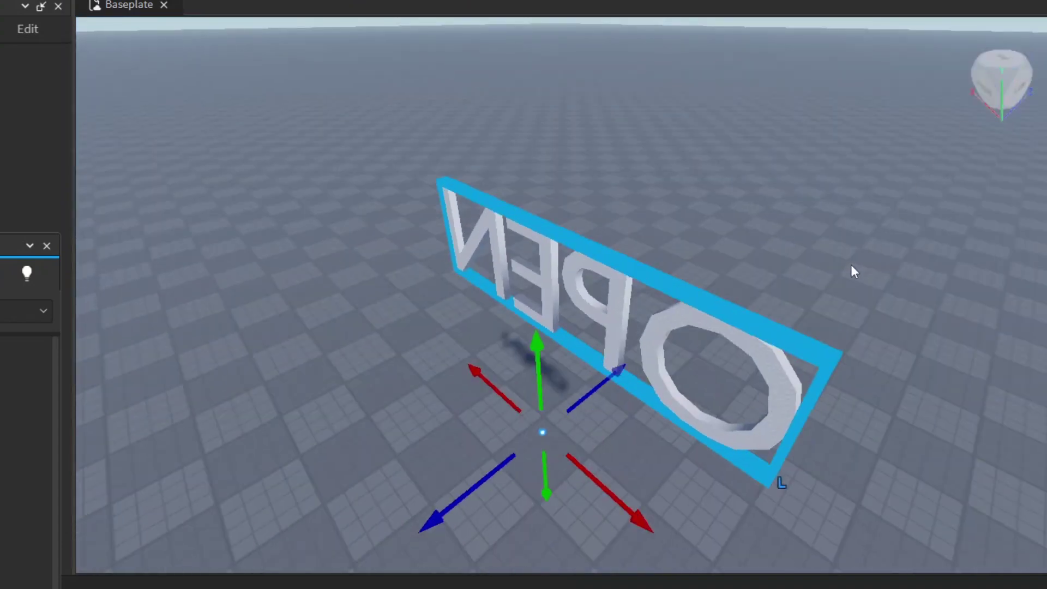
{"action": "scroll", "coordinate": [851, 264], "scroll_direction": "down", "scroll_amount": 5}
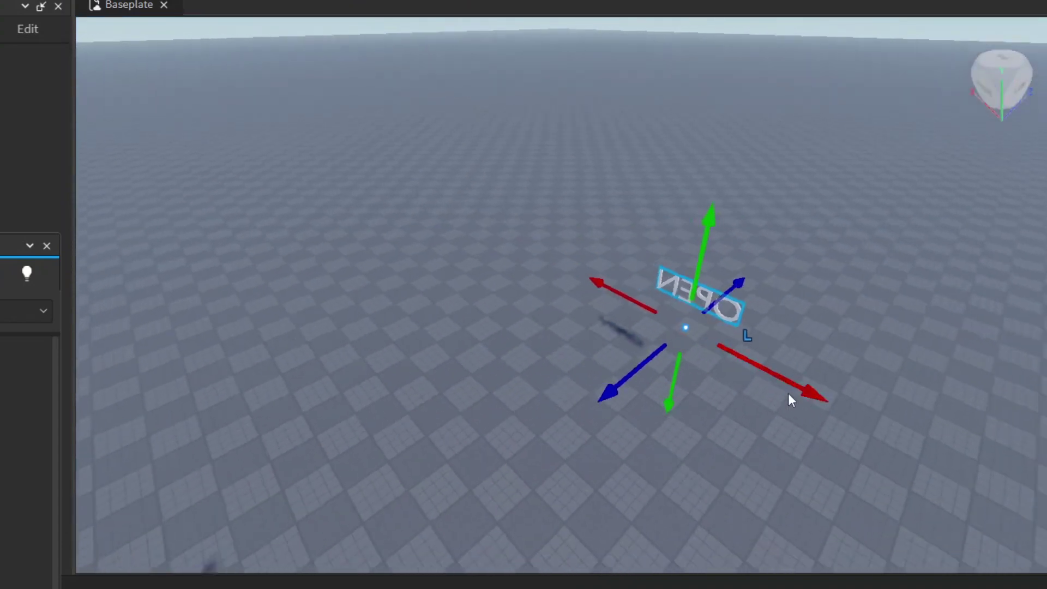
{"action": "scroll", "coordinate": [788, 392], "scroll_direction": "down", "scroll_amount": 5}
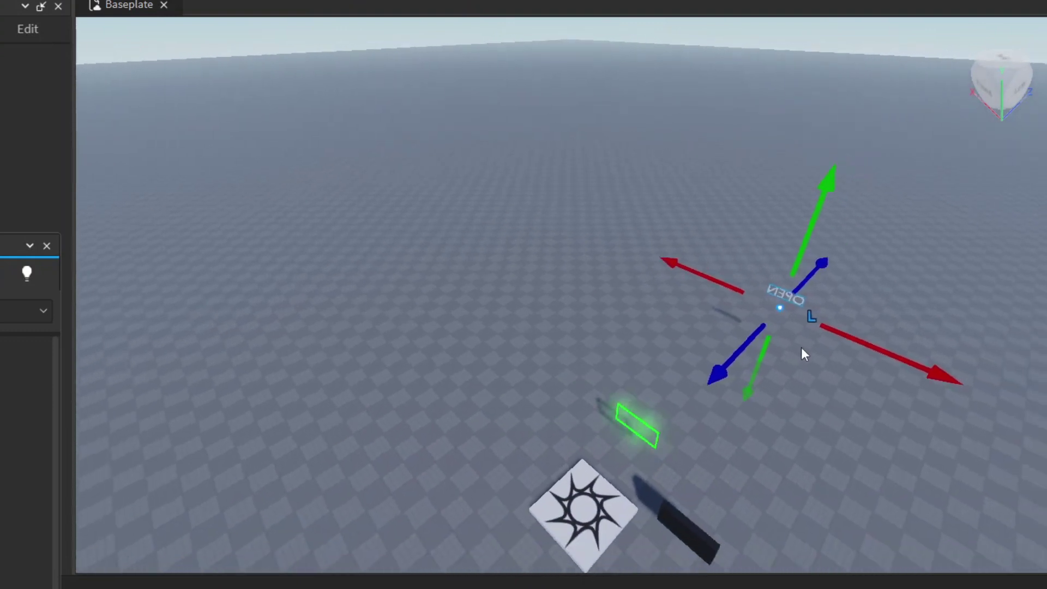
Step: Drag the OPEN model toward the bottom-left and focus the camera on it
{"action": "scroll", "coordinate": [798, 346], "scroll_direction": "down", "scroll_amount": 2}
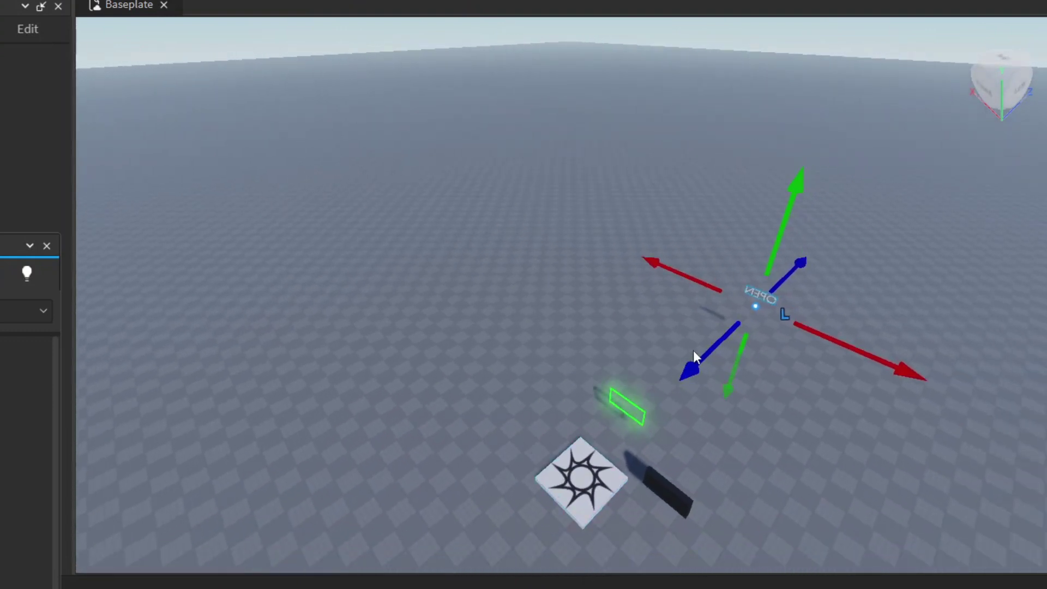
{"action": "left_click_drag", "start_coordinate": [696, 357], "coordinate": [523, 510]}
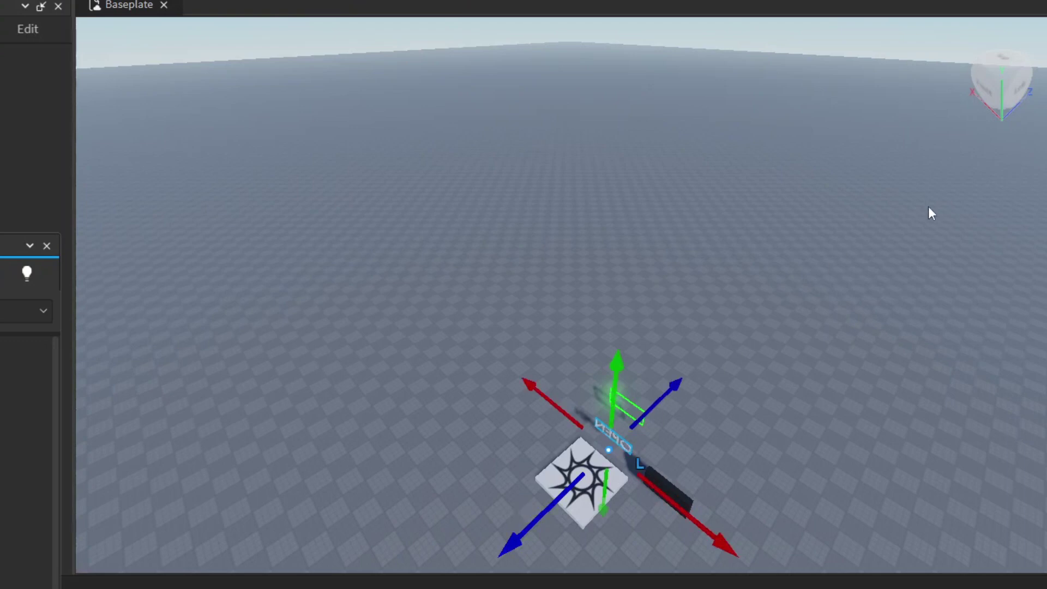
{"action": "key", "text": "f"}
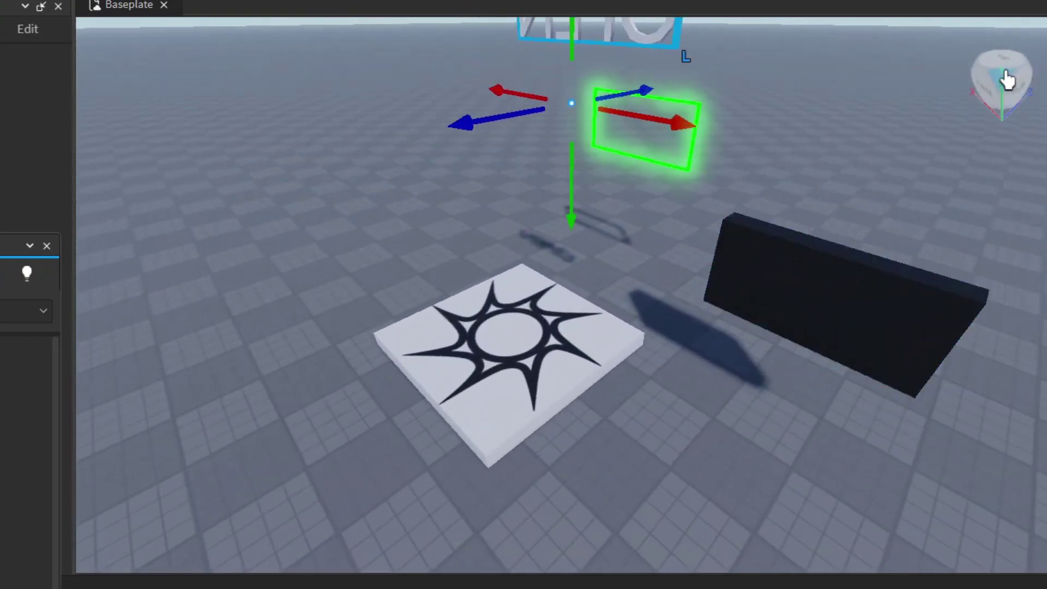
{"action": "left_click", "coordinate": [1007, 79]}
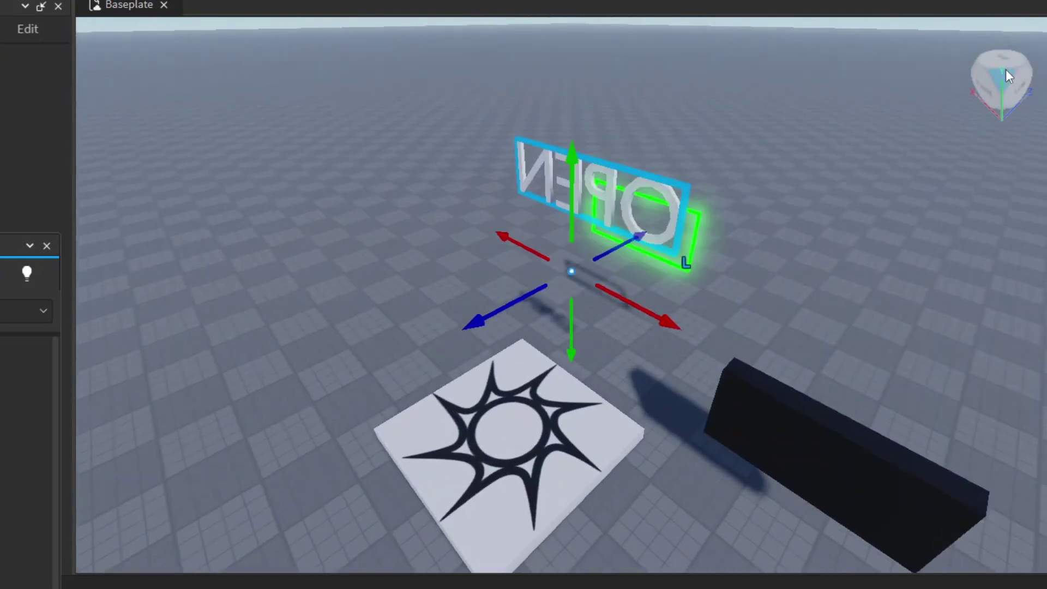
Step: Drag the green neon Border onto the front face of the black Backboard
{"action": "left_click", "coordinate": [697, 218], "text": "alt"}
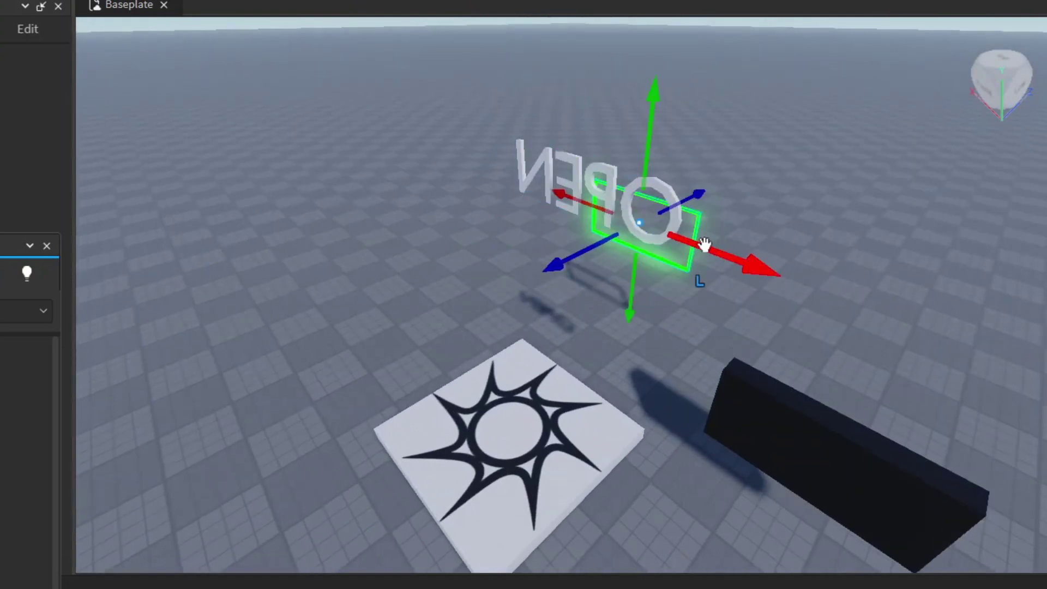
{"action": "left_click_drag", "start_coordinate": [704, 243], "coordinate": [1025, 338]}
{"action": "left_click_drag", "start_coordinate": [839, 363], "coordinate": [770, 519]}
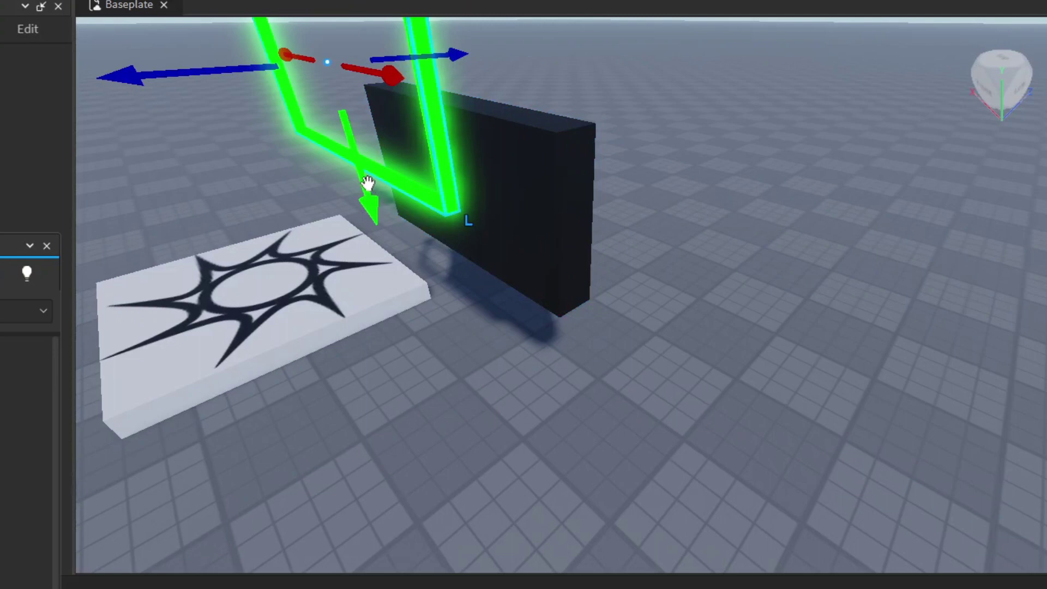
{"action": "left_click_drag", "start_coordinate": [367, 183], "coordinate": [385, 279]}
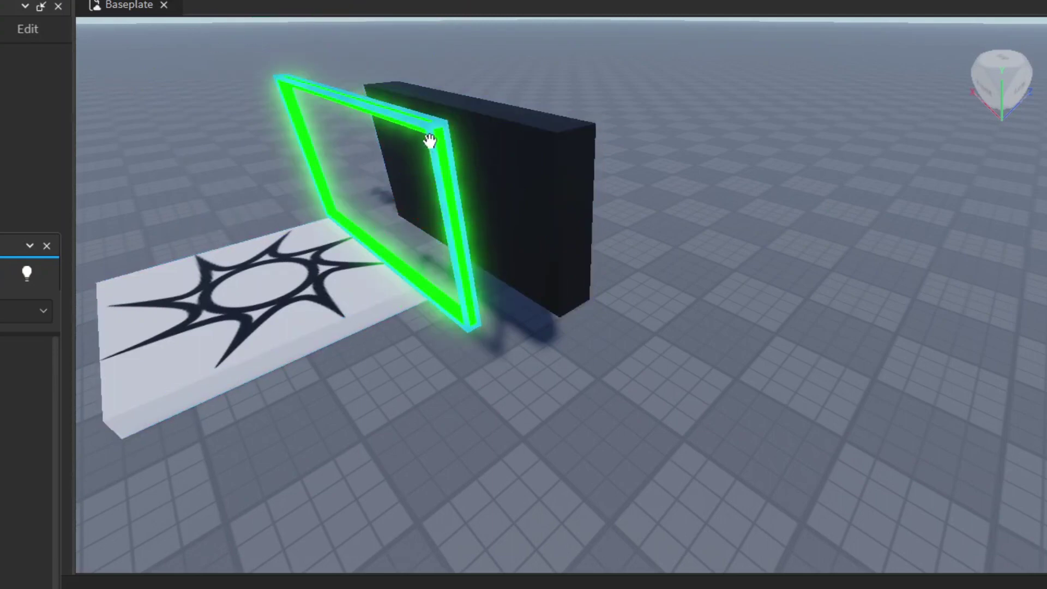
{"action": "left_click_drag", "start_coordinate": [444, 150], "coordinate": [545, 164]}
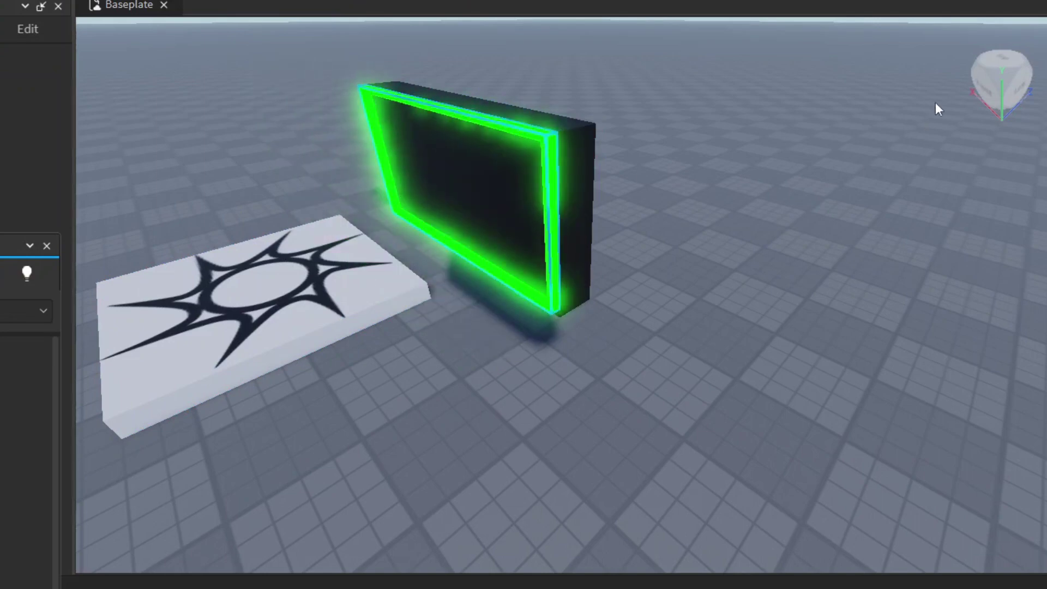
{"action": "left_click", "coordinate": [986, 99]}
Step: Nudge the neon frame slightly to the right with the Move tool
{"action": "key", "text": "s"}
{"action": "key", "text": "d"}
{"action": "key", "text": "a"}
{"action": "key", "text": "s"}
{"action": "key", "text": "d"}
{"action": "key", "text": "w"}
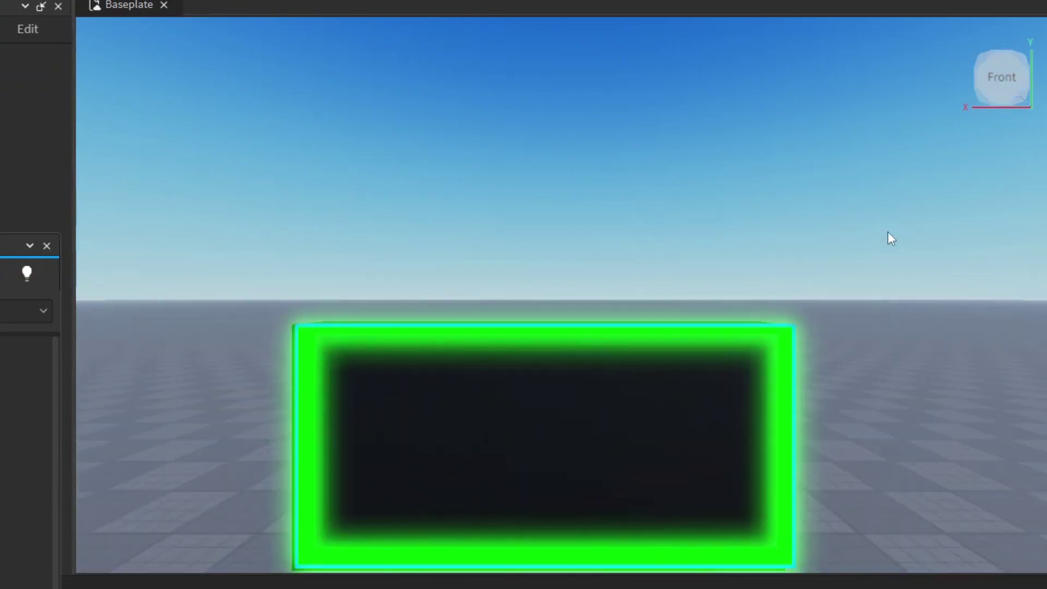
{"action": "key", "text": "s"}
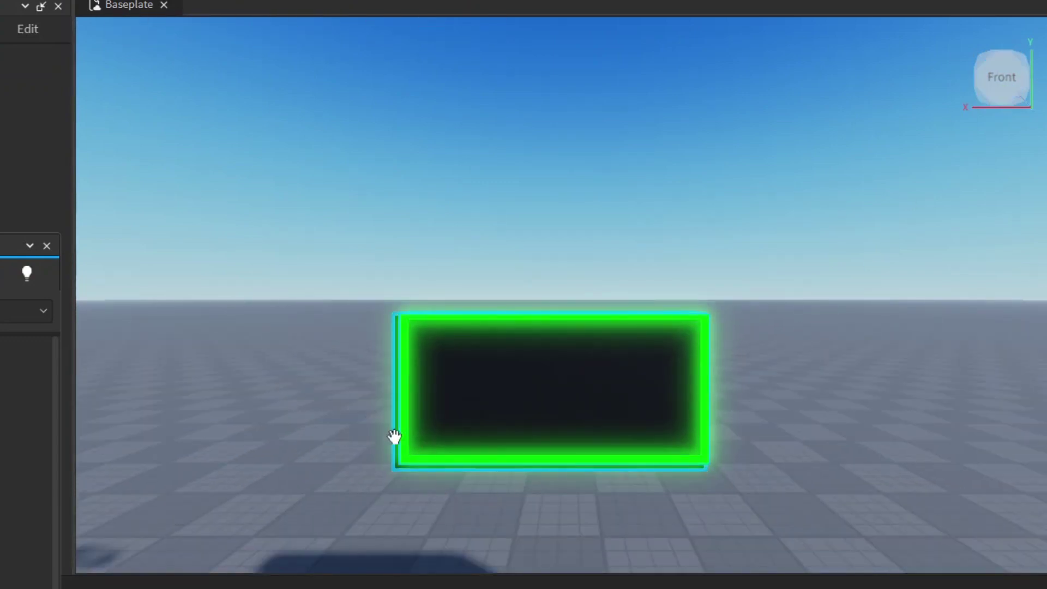
{"action": "key", "text": "ctrl+2"}
{"action": "key", "text": "w"}
{"action": "left_click_drag", "start_coordinate": [727, 324], "coordinate": [731, 323]}
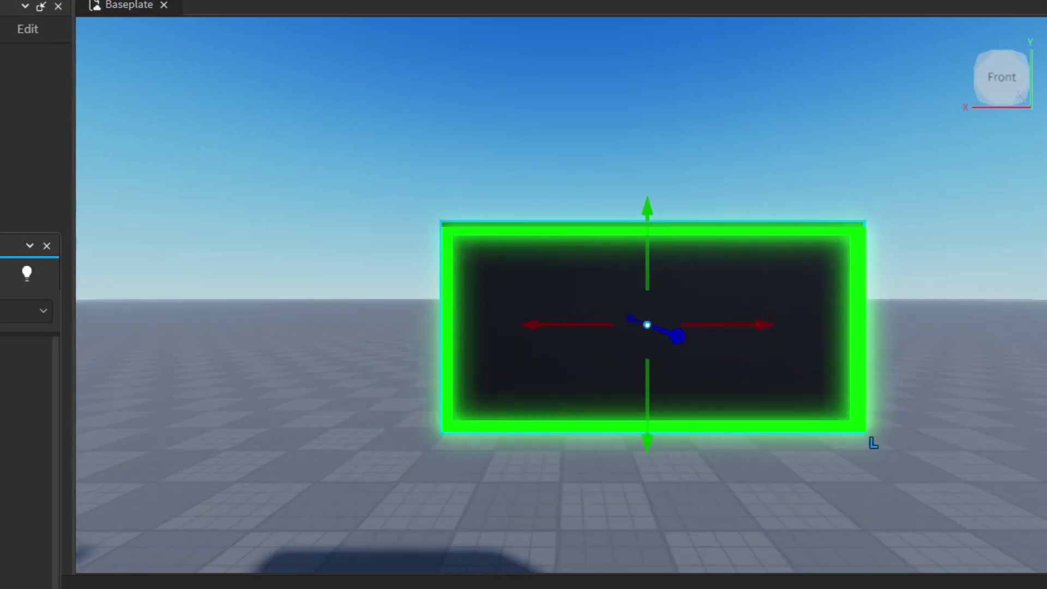
Step: Drag the OPEN text onto the backboard inside the green border
{"action": "key", "text": "s"}
{"action": "key", "text": "a"}
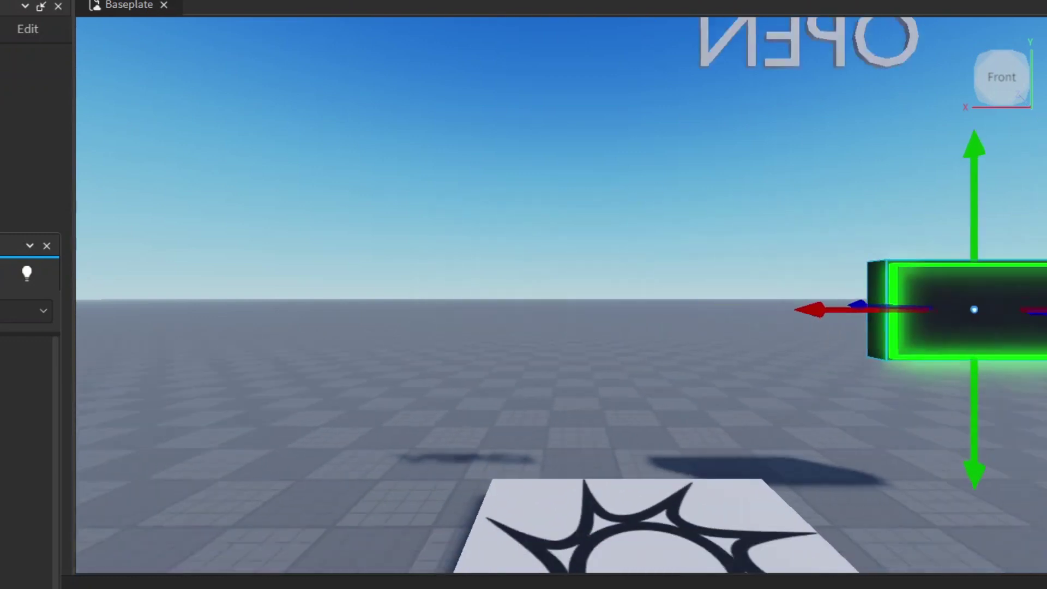
{"action": "key", "text": "w"}
{"action": "key", "text": "d"}
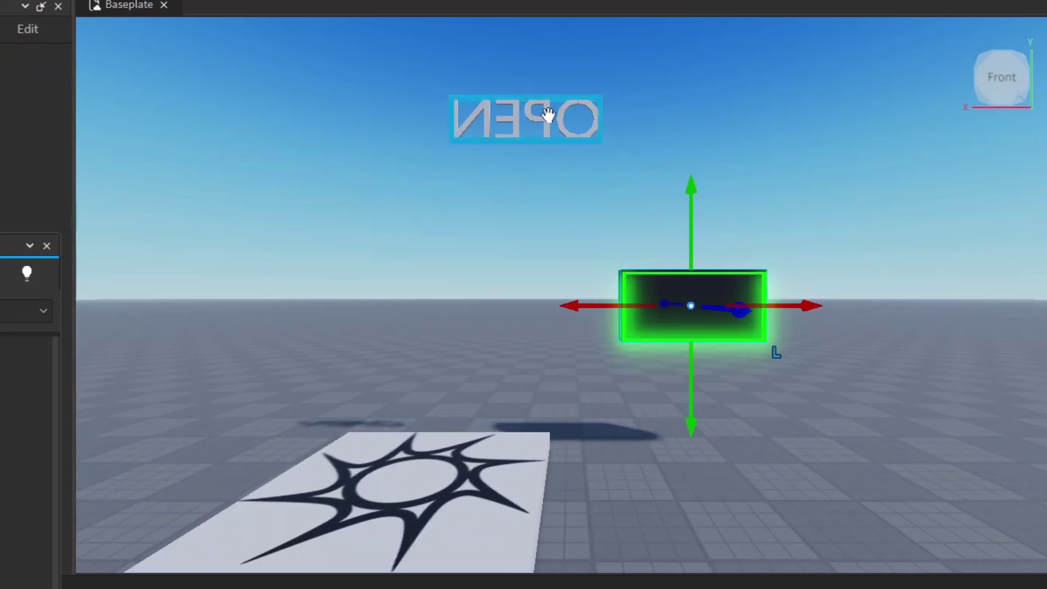
{"action": "left_click_drag", "start_coordinate": [547, 112], "coordinate": [713, 298]}
Step: Expand the open-text model and select the Opensigntext1 mesh
{"action": "key", "text": "w"}
{"action": "key", "text": "d"}
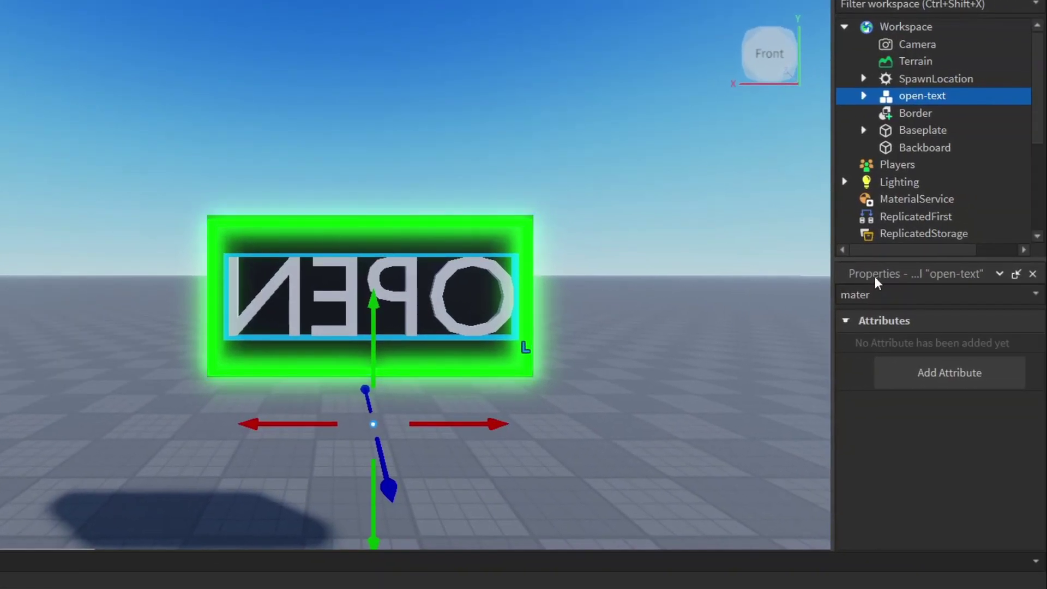
{"action": "key", "text": "BackSpace"}
{"action": "key", "text": "BackSpace"}
{"action": "key", "text": "BackSpace"}
{"action": "key", "text": "BackSpace"}
{"action": "key", "text": "BackSpace"}
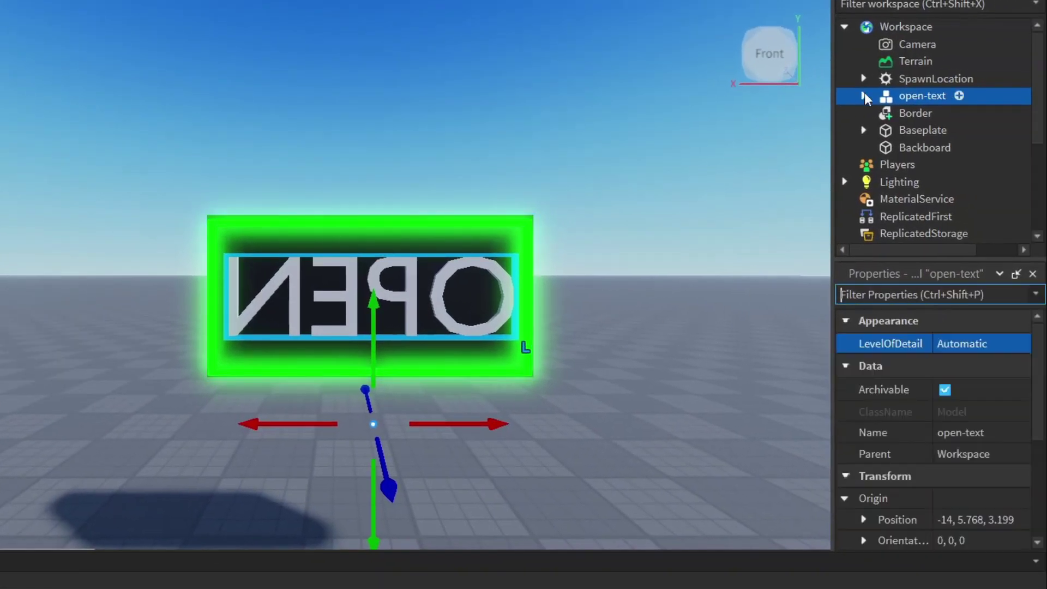
{"action": "left_click", "coordinate": [864, 96]}
{"action": "left_click", "coordinate": [912, 116]}
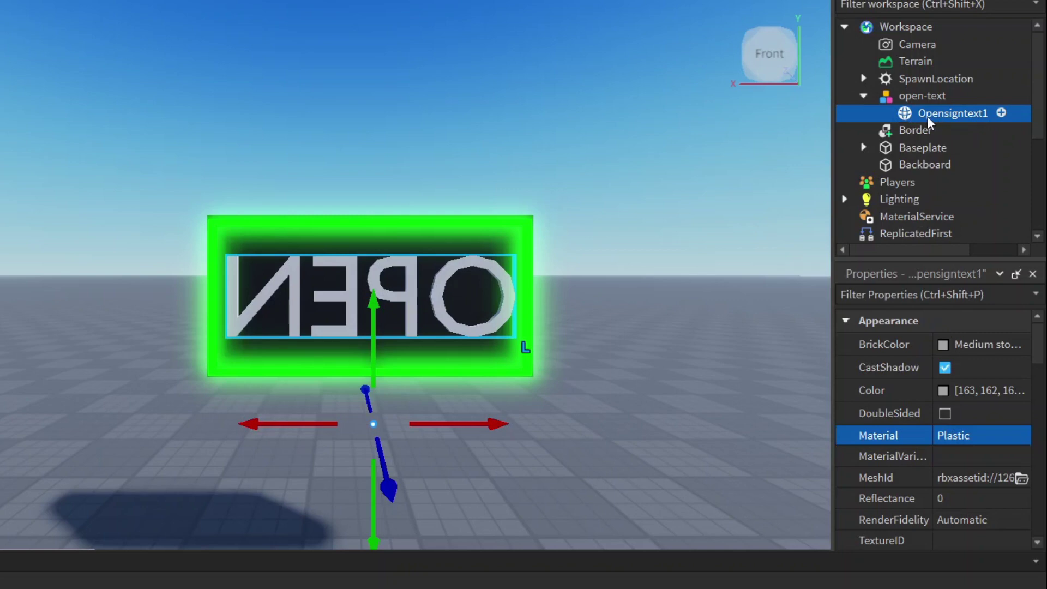
Step: Set Opensigntext1's Color to 170, 0, 0 (Crimson)
{"action": "left_click", "coordinate": [951, 298]}
{"action": "type", "text": "color"}
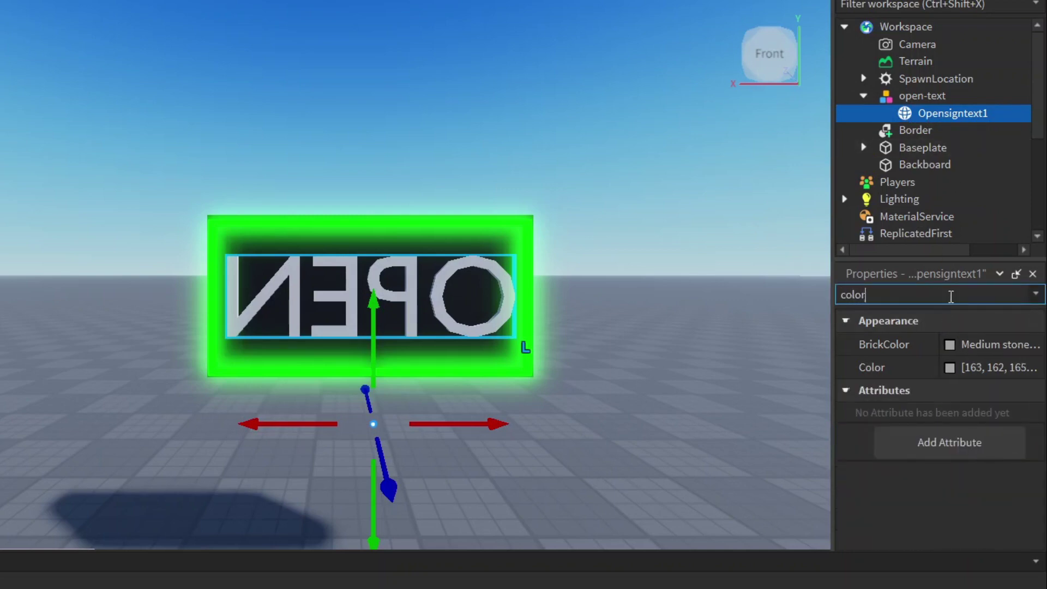
{"action": "left_click", "coordinate": [950, 371]}
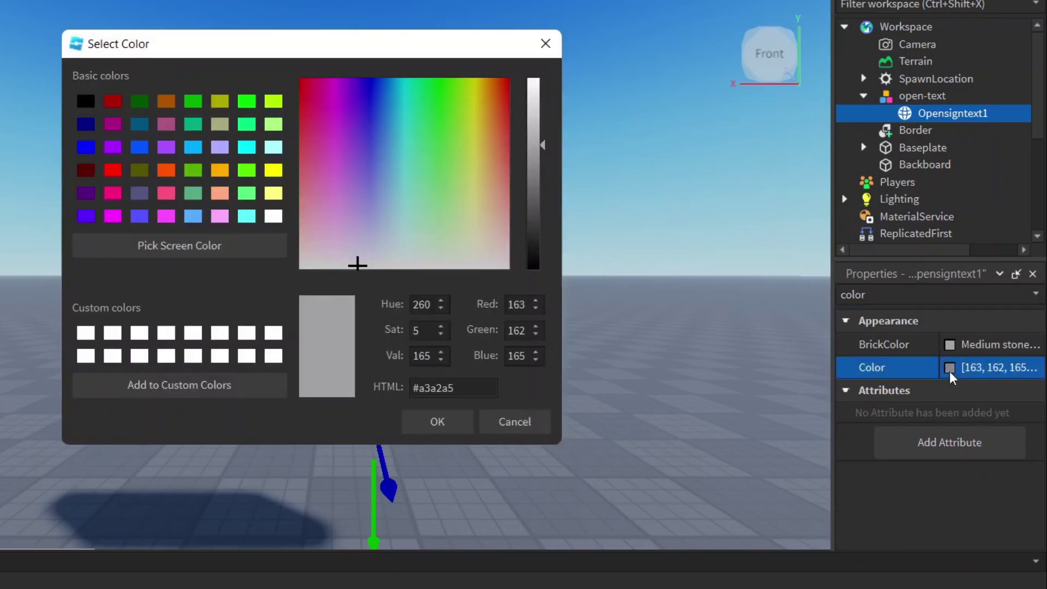
{"action": "key", "text": "Escape"}
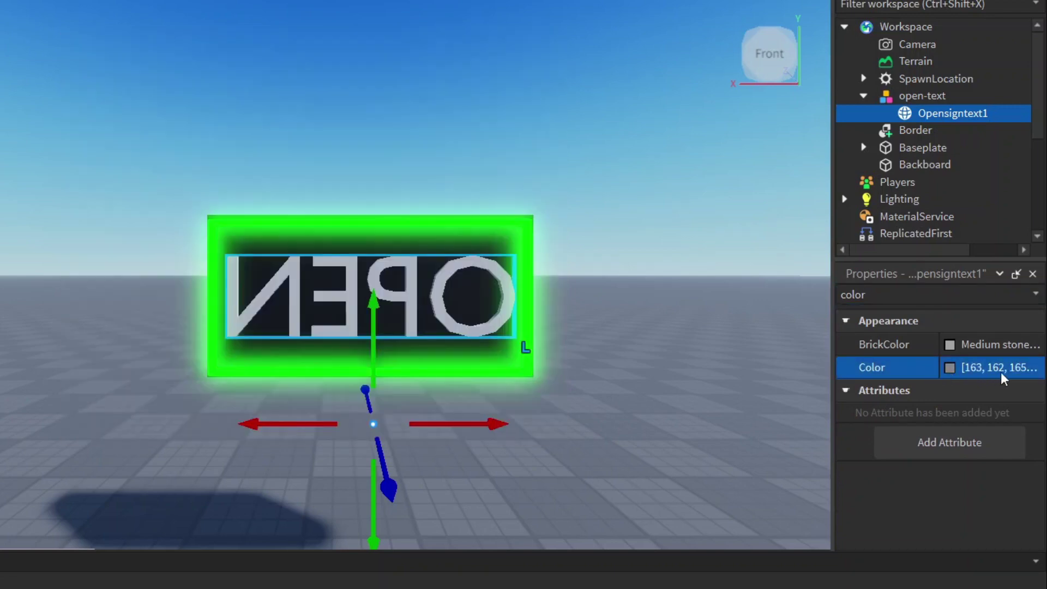
{"action": "left_click", "coordinate": [1001, 369]}
{"action": "key", "text": "ctrl+a"}
{"action": "type", "text": "1"}
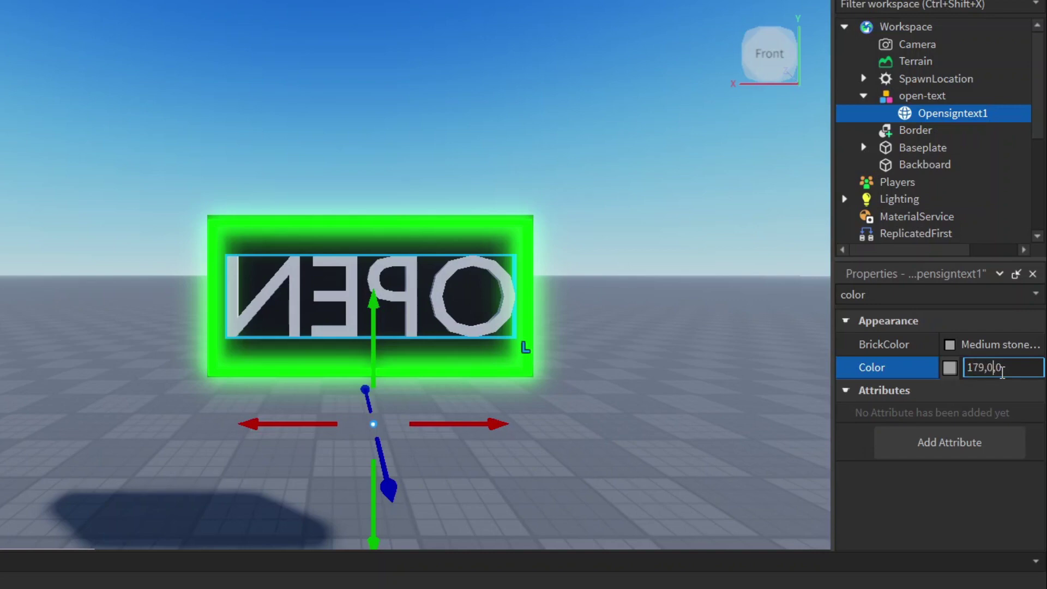
{"action": "type", "text": "70, 0, 0"}
{"action": "key", "text": "Return"}
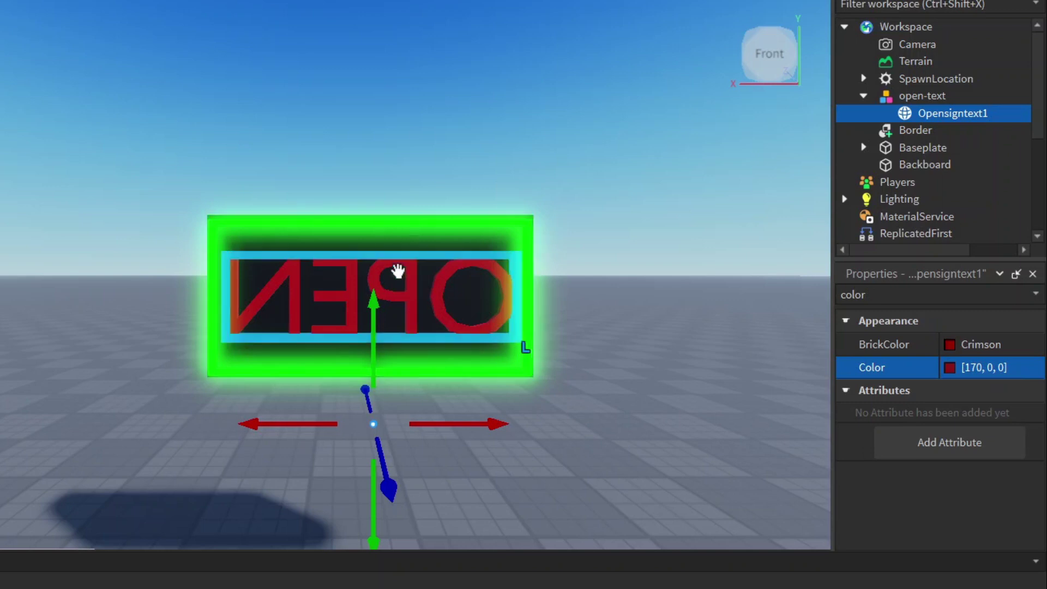
{"action": "left_click", "coordinate": [922, 297]}
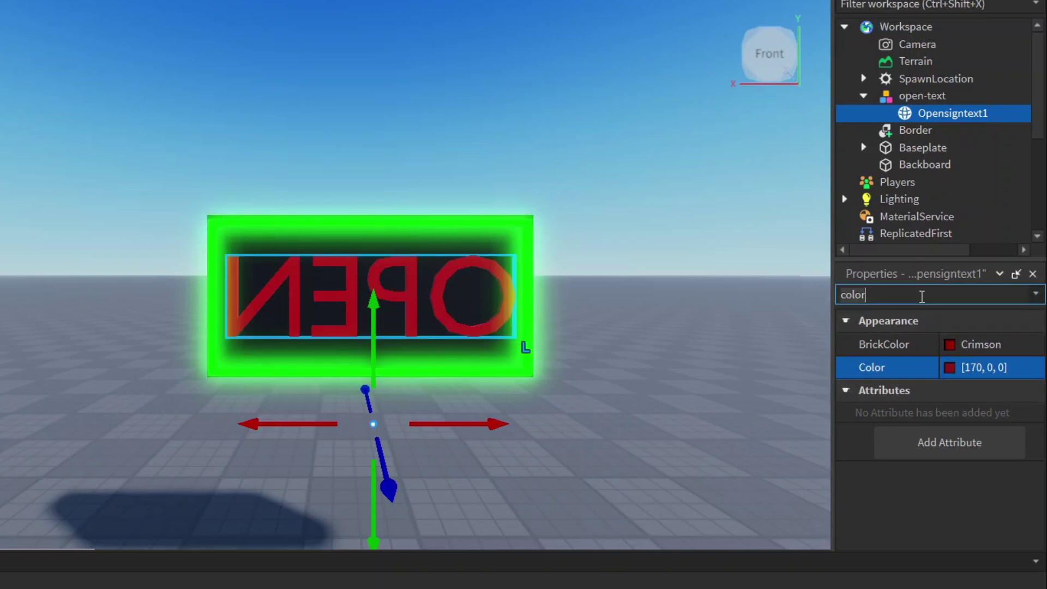
Step: Set the OPEN text's Material to Neon
{"action": "key", "text": "ctrl+a"}
{"action": "type", "text": "mate"}
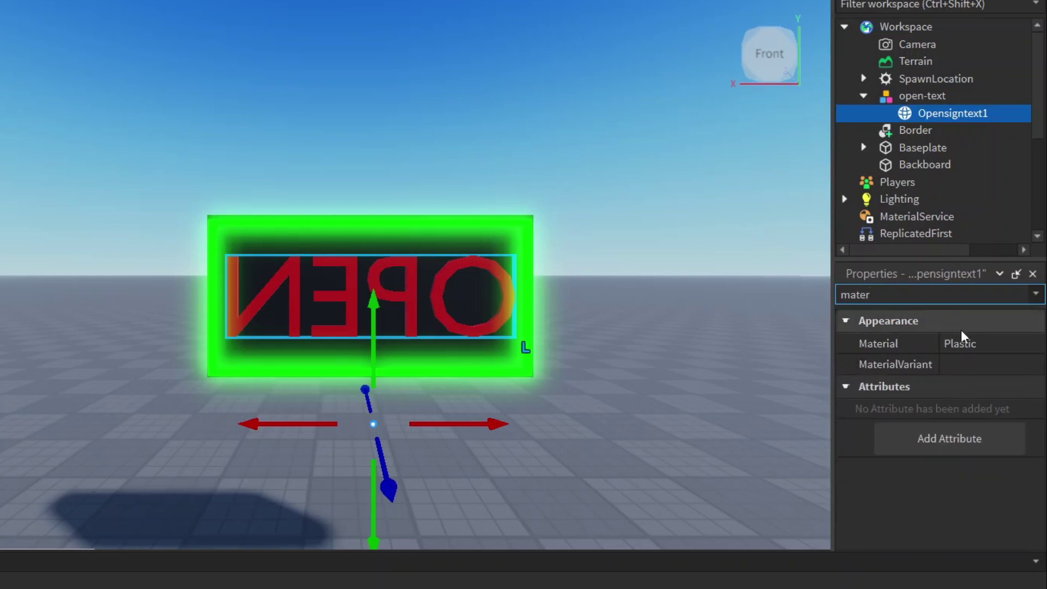
{"action": "left_click", "coordinate": [974, 345]}
{"action": "left_click", "coordinate": [981, 345]}
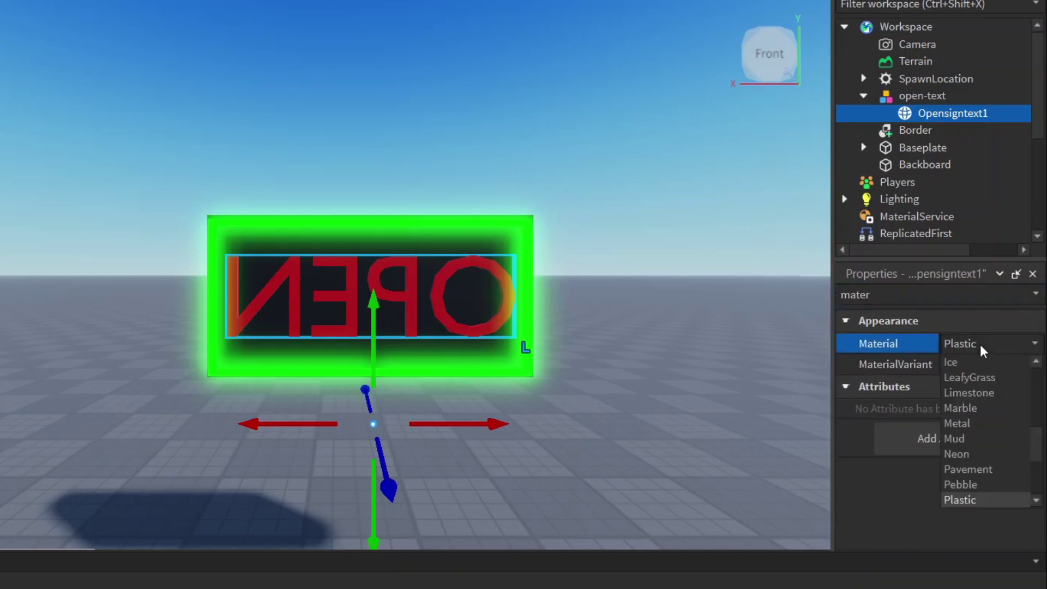
{"action": "left_click", "coordinate": [963, 455]}
Step: Rotate the open-text model 180° and move it back into the frame at -14, 5.768, 4.599
{"action": "key", "text": "ctrl+2"}
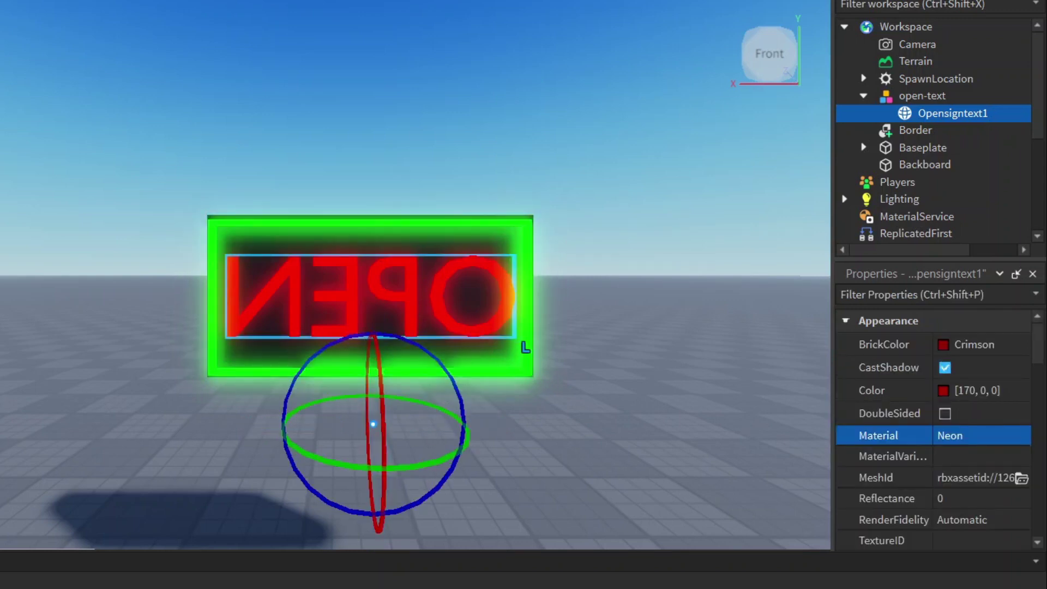
{"action": "key", "text": "ctrl+1"}
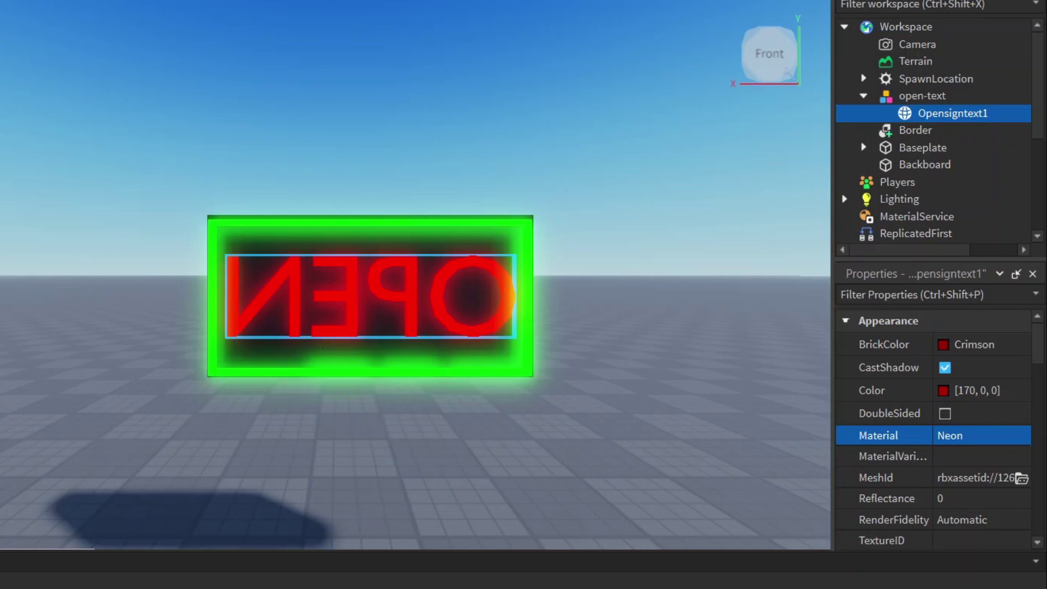
{"action": "key", "text": "ctrl+4"}
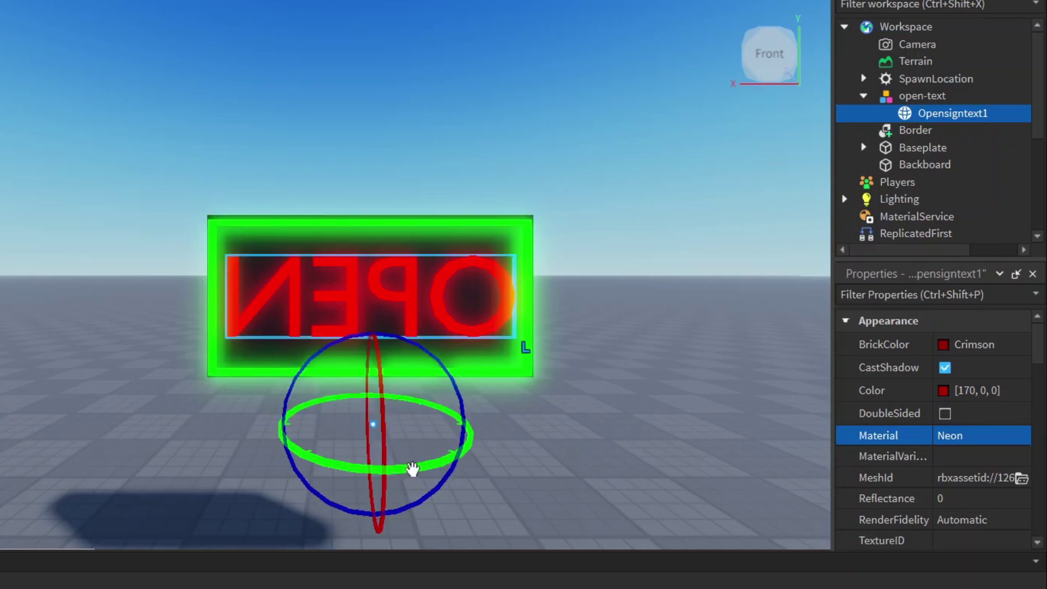
{"action": "left_click", "coordinate": [377, 284]}
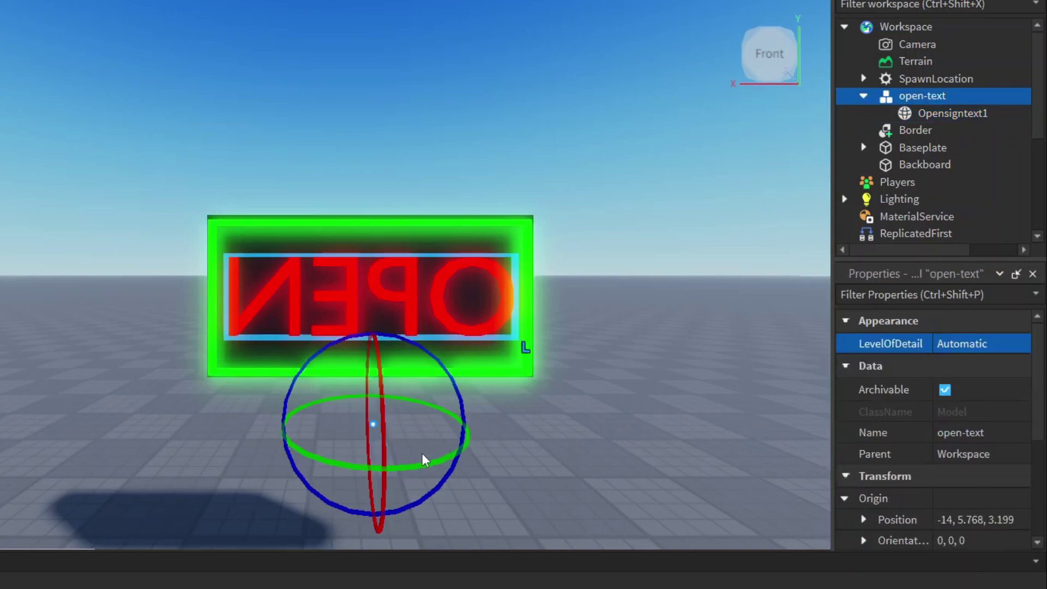
{"action": "mouse_move", "coordinate": [422, 461]}
{"action": "left_mouse_down"}
{"action": "mouse_move", "coordinate": [344, 486]}
{"action": "mouse_move", "coordinate": [271, 440]}
{"action": "mouse_move", "coordinate": [264, 364]}
{"action": "mouse_move", "coordinate": [304, 355]}
{"action": "left_mouse_up"}
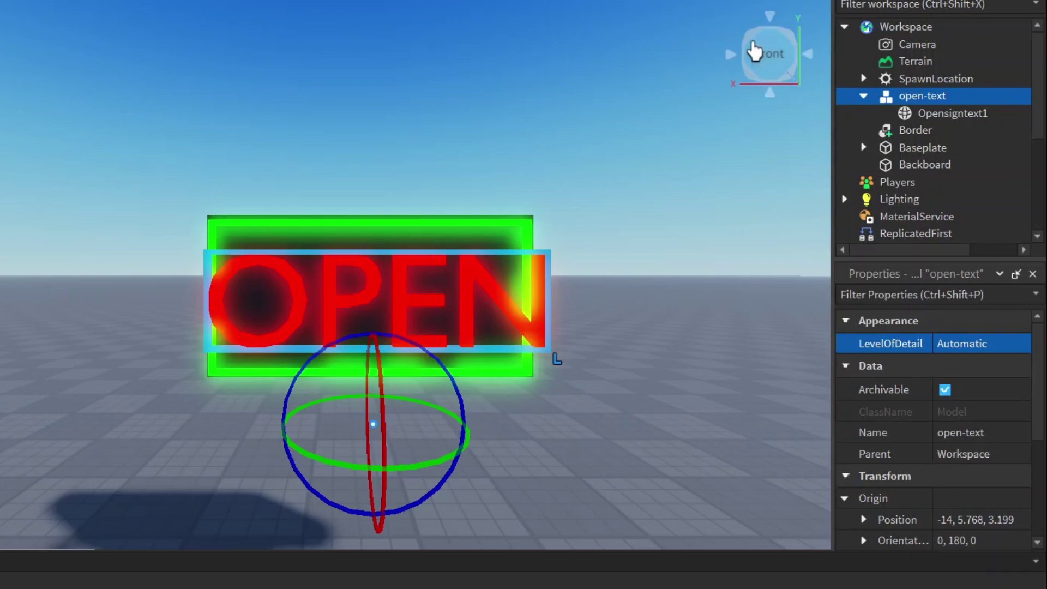
{"action": "left_click", "coordinate": [789, 43]}
{"action": "mouse_move", "coordinate": [789, 43]}
{"action": "left_mouse_down"}
{"action": "mouse_move", "coordinate": [657, 140]}
{"action": "mouse_move", "coordinate": [688, 110]}
{"action": "mouse_move", "coordinate": [789, 60]}
{"action": "left_mouse_up"}
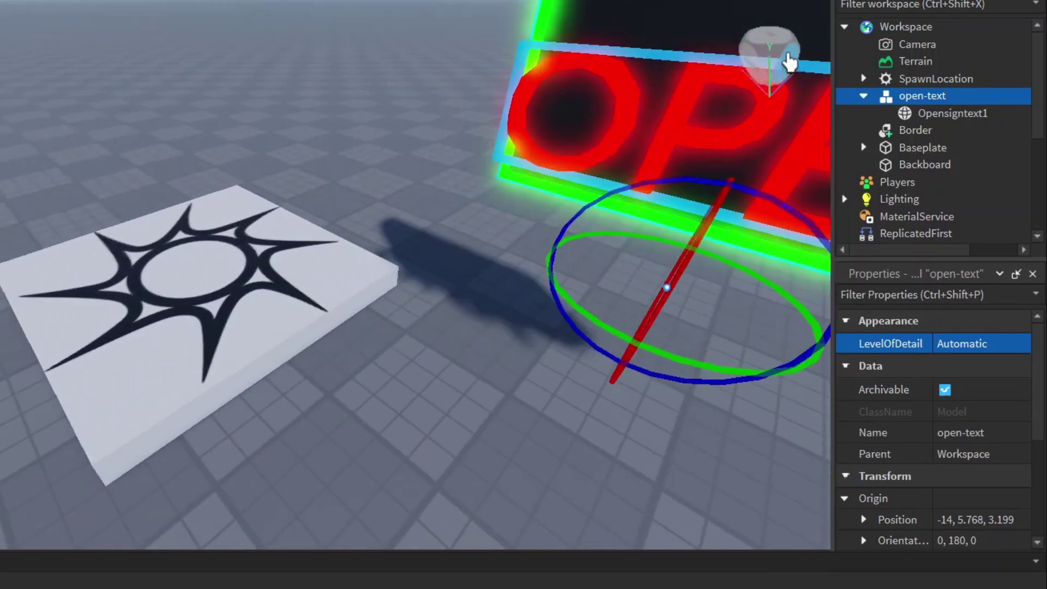
{"action": "left_click", "coordinate": [755, 65]}
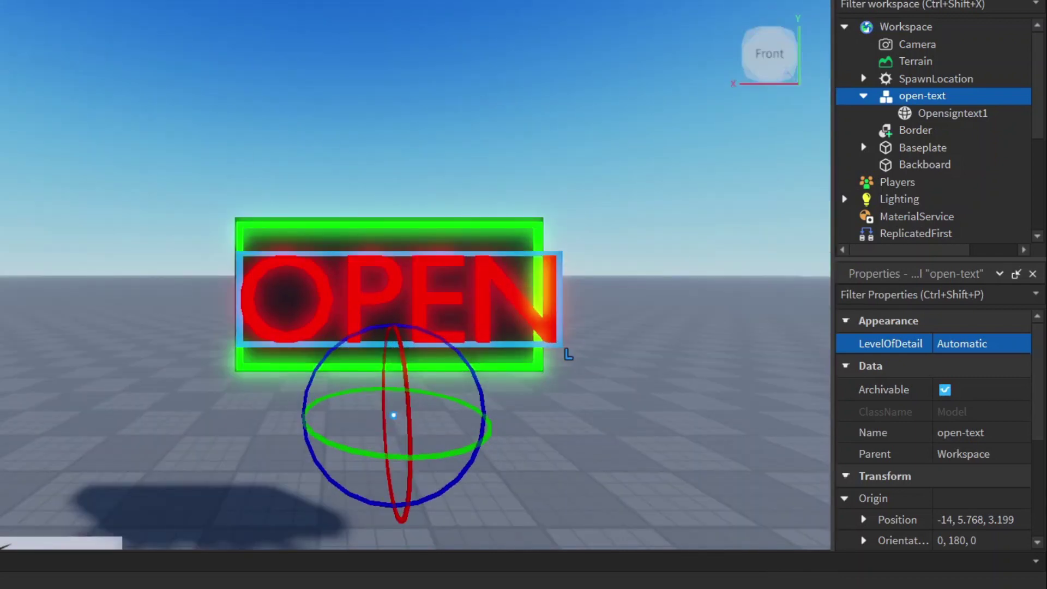
{"action": "key", "text": "ctrl+2"}
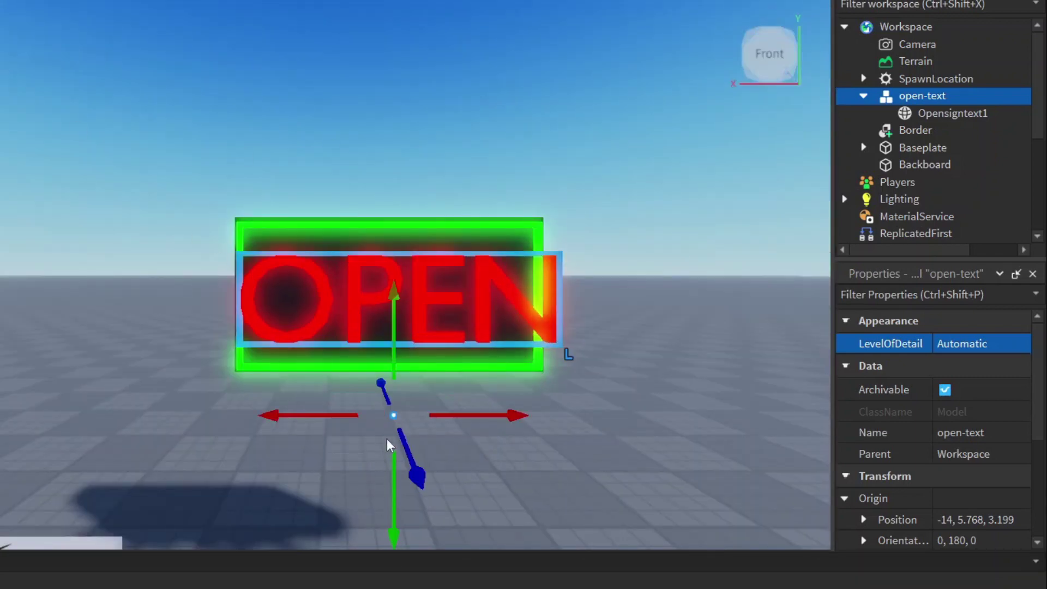
{"action": "left_click_drag", "start_coordinate": [382, 387], "coordinate": [380, 374]}
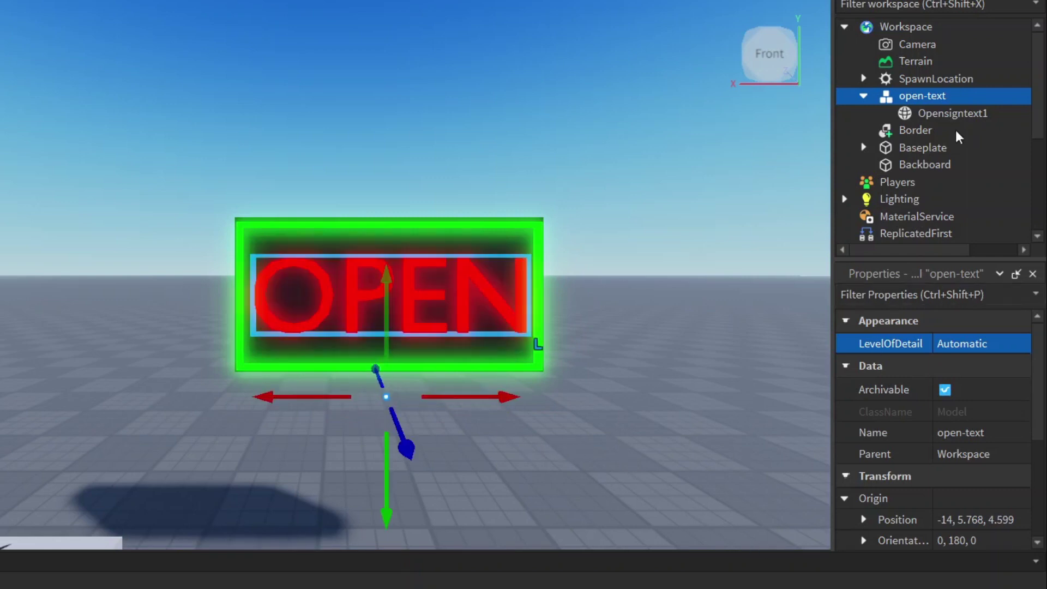
Step: Group open-text, Baseplate and Backboard into one Model with Ctrl+G
{"action": "left_click", "coordinate": [864, 96]}
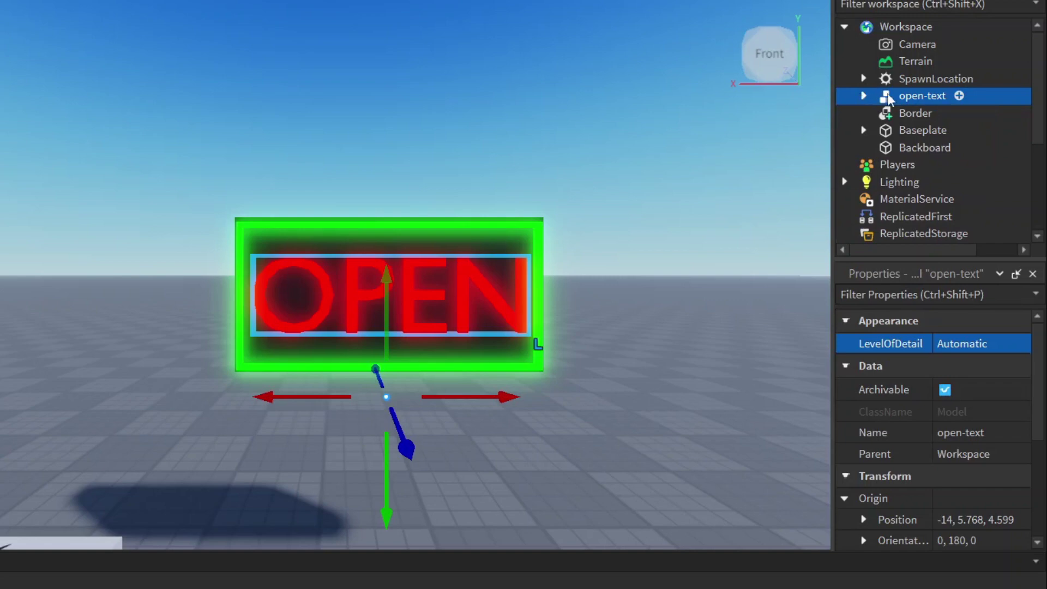
{"action": "left_click", "coordinate": [909, 133], "text": "ctrl"}
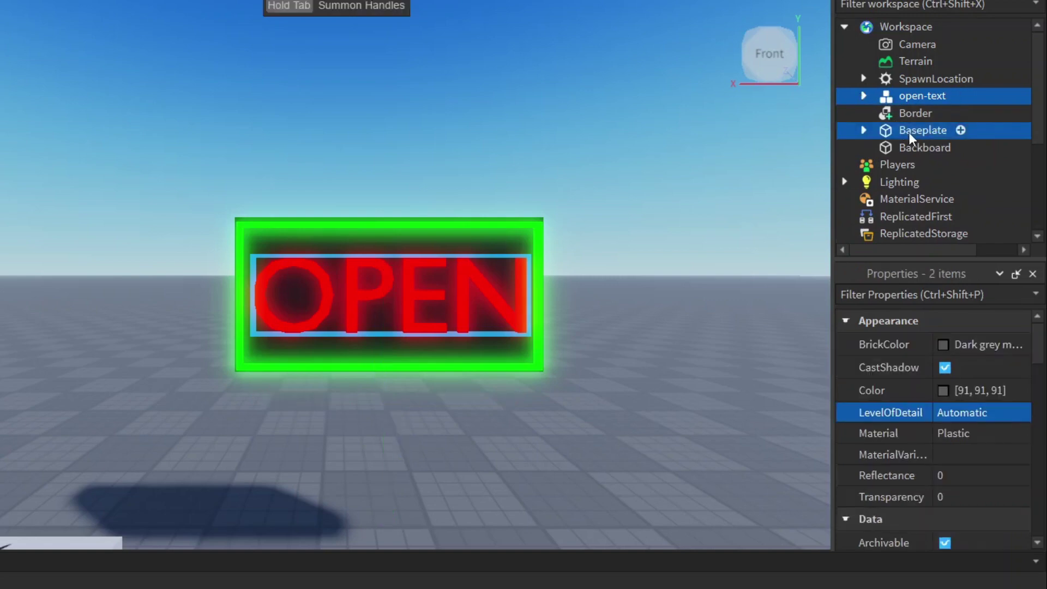
{"action": "left_click", "coordinate": [924, 153], "text": "ctrl"}
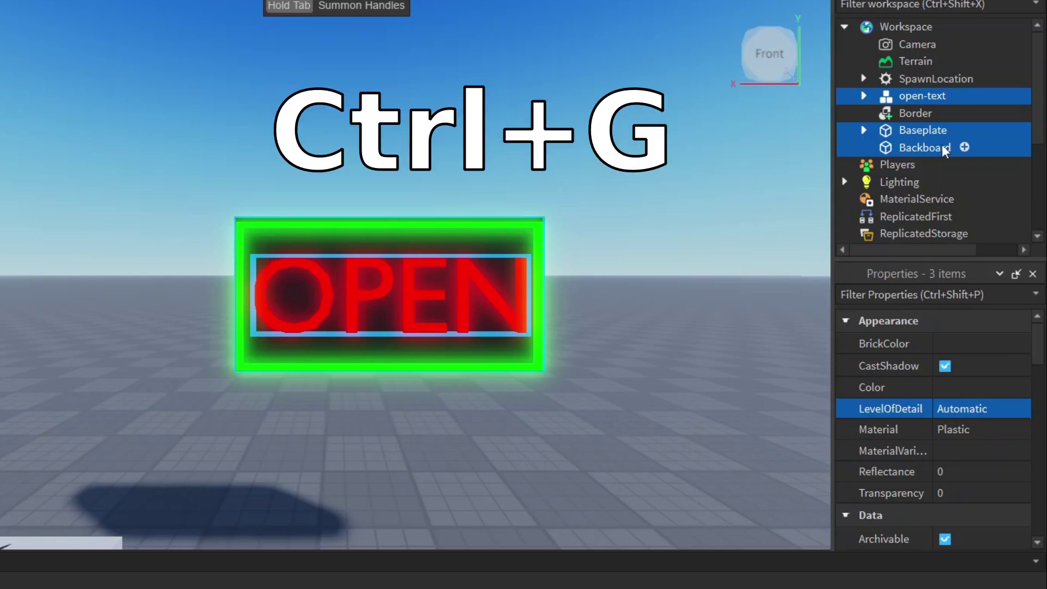
{"action": "key", "text": "ctrl+g"}
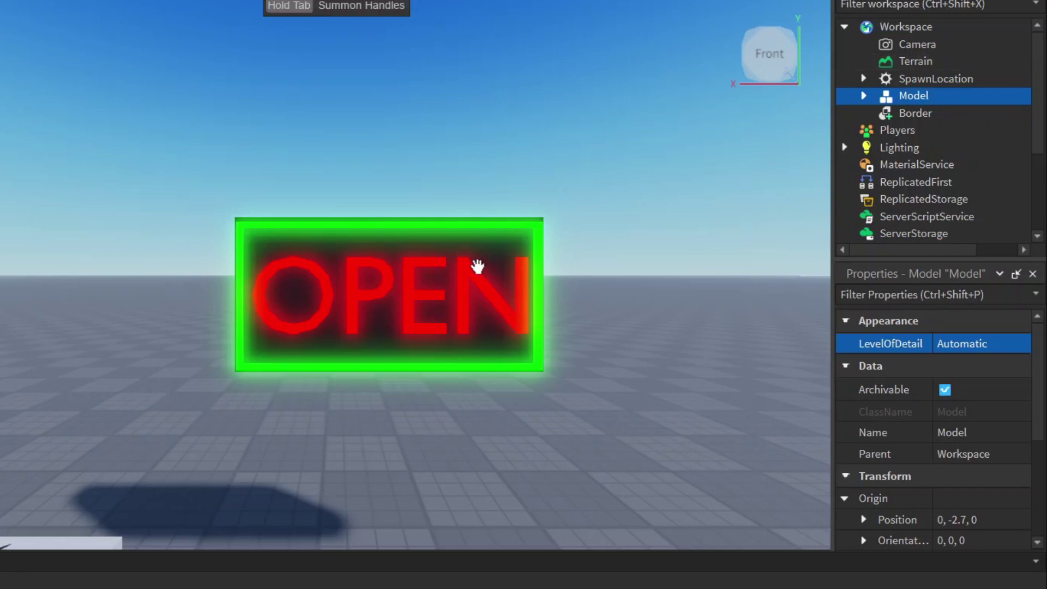
{"action": "left_click", "coordinate": [864, 96]}
{"action": "left_click", "coordinate": [865, 96]}
{"action": "left_click", "coordinate": [864, 96]}
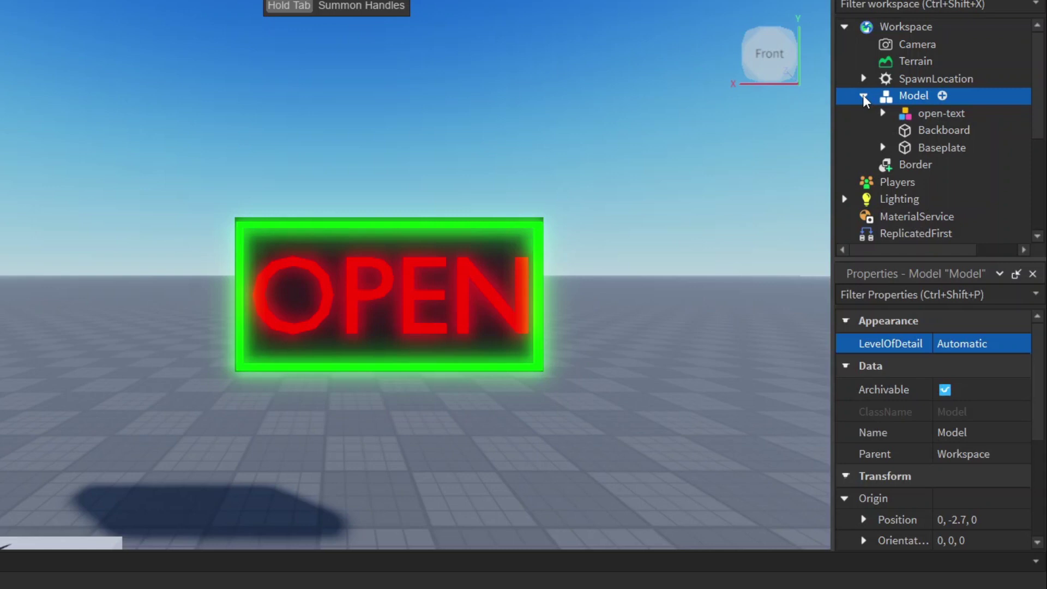
{"action": "left_click", "coordinate": [864, 96]}
{"action": "double_click", "coordinate": [915, 97]}
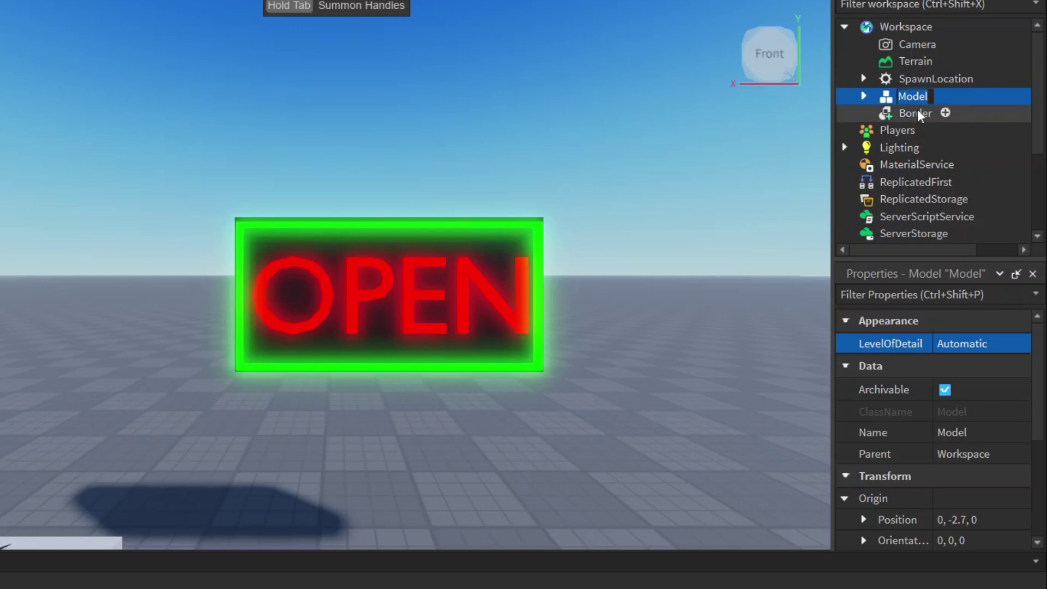
Step: Replace the model's name 'Model' with 'NeonSign'
{"action": "key", "text": "BackSpace"}
{"action": "key", "text": "BackSpace"}
{"action": "key", "text": "BackSpace"}
{"action": "key", "text": "BackSpace"}
{"action": "key", "text": "BackSpace"}
{"action": "type", "text": "NeonSign"}
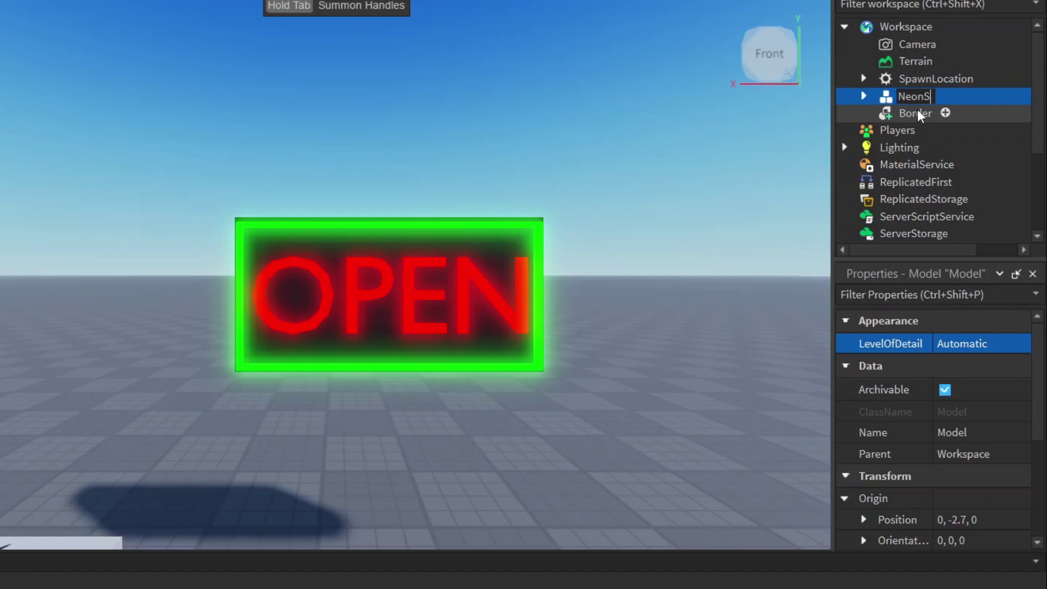